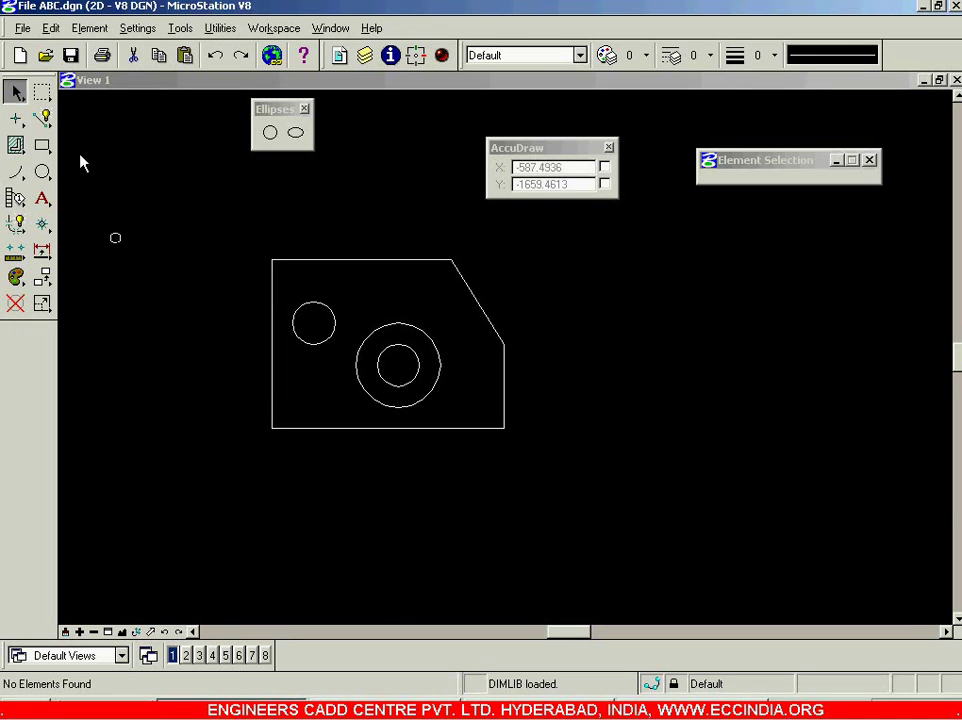
# Open the Dimension toolbox as a floating palette and close the Ellipses toolbox
pyautogui.click(42, 250)
pyautogui.moveTo(42, 250); pyautogui.dragTo(732, 240)
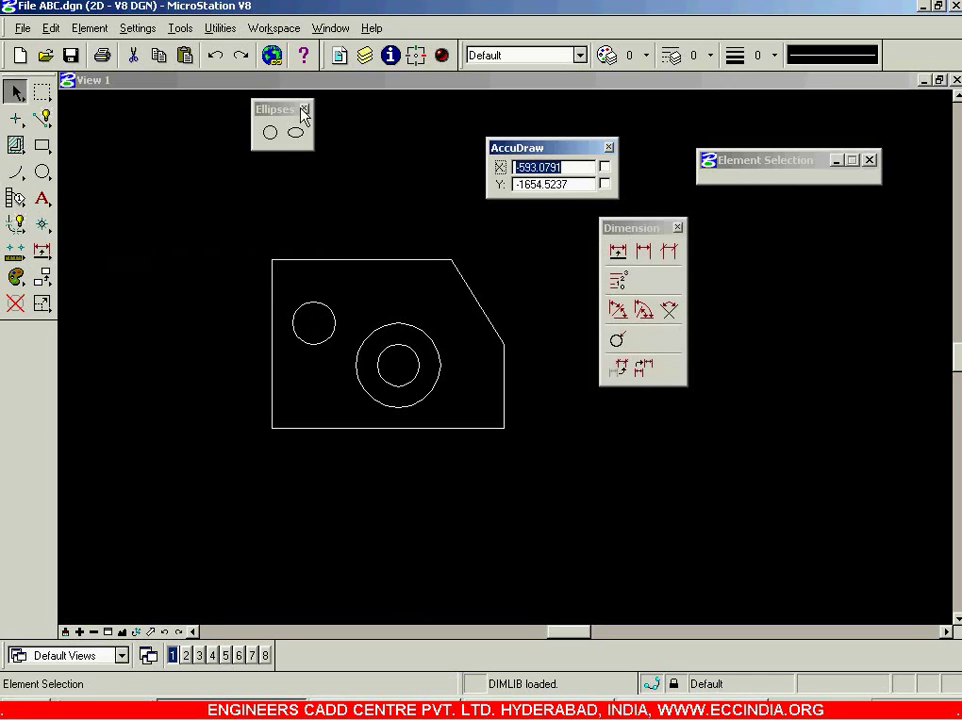
pyautogui.click(306, 109)
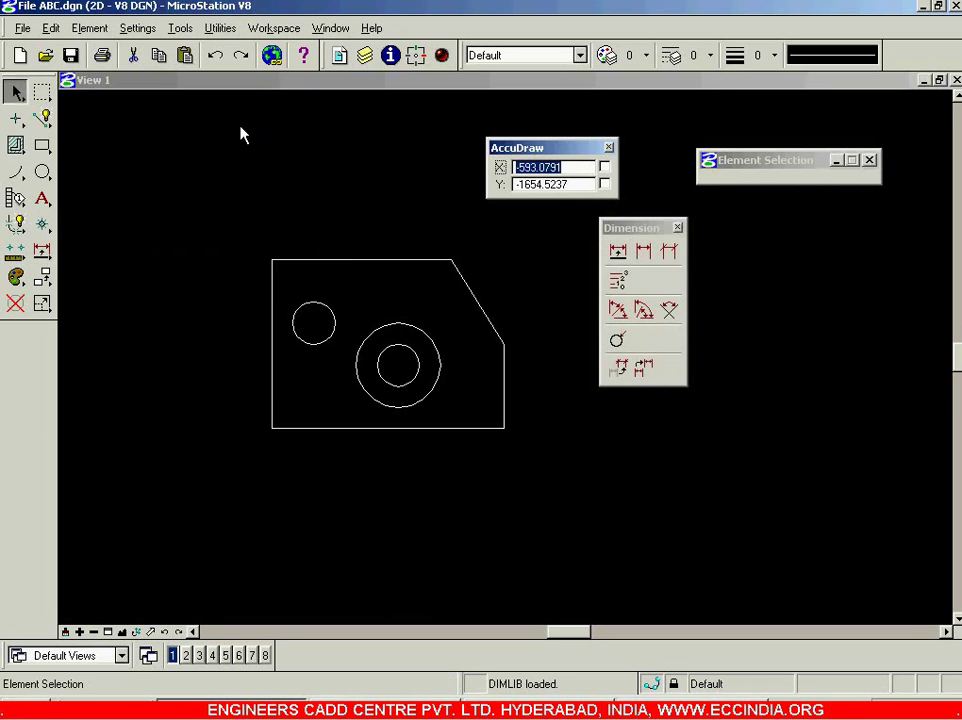
# Dock AccuDraw and move the tool settings window and Dimension toolbox clear of the part
pyautogui.moveTo(165, 98); pyautogui.dragTo(185, 99)
pyautogui.moveTo(542, 150); pyautogui.dragTo(473, 654)
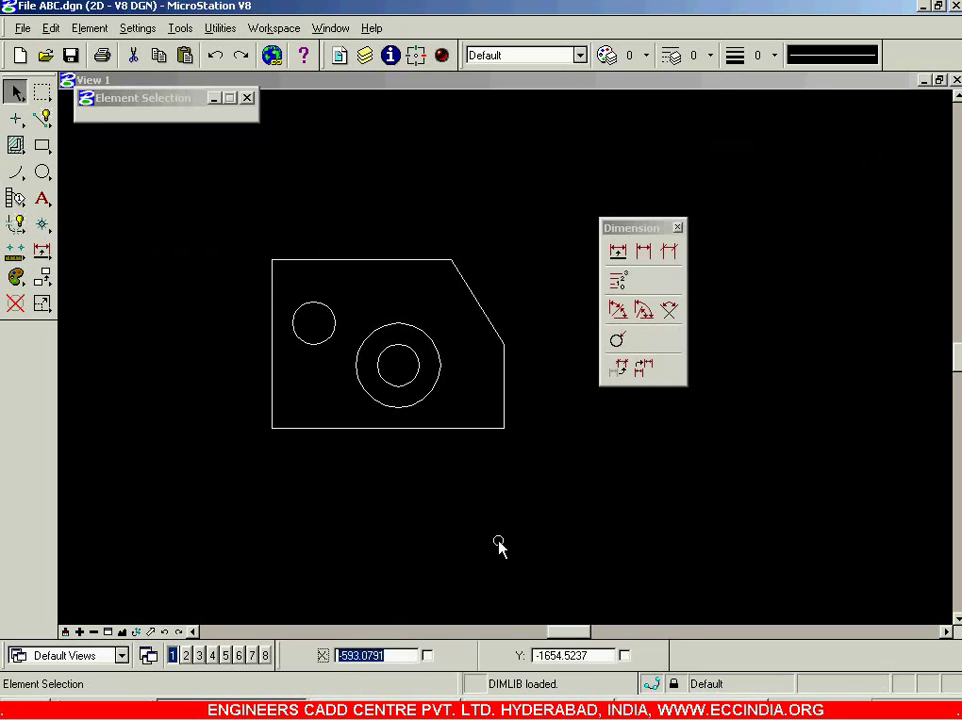
pyautogui.moveTo(638, 232); pyautogui.dragTo(777, 155)
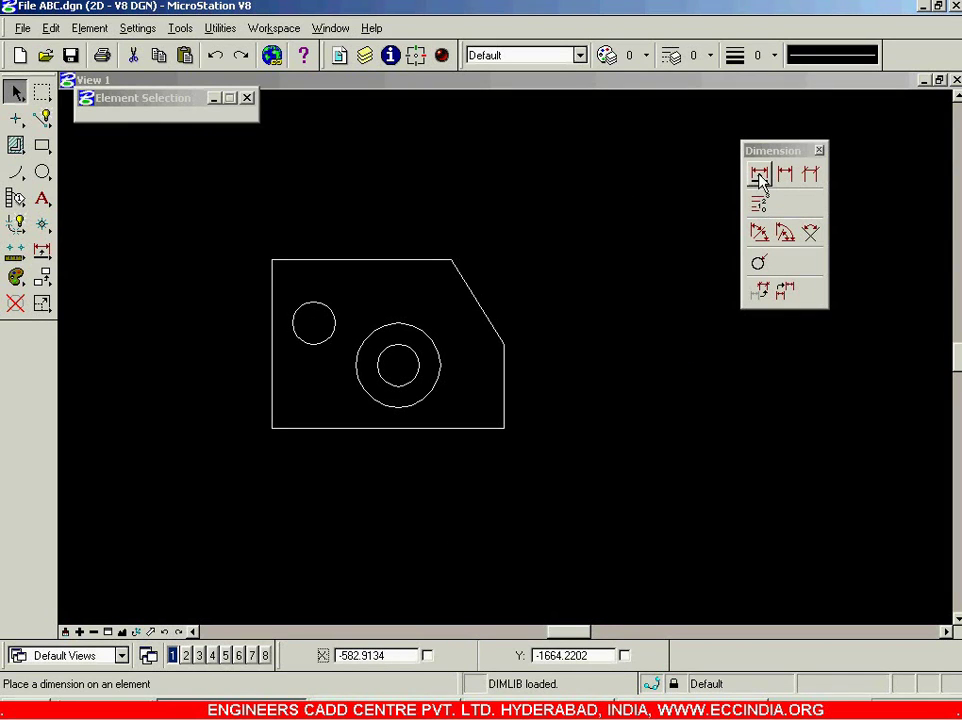
# Place a MetricMM element dimension below the part's bottom edge, check its size, and delete it
pyautogui.click(760, 176)
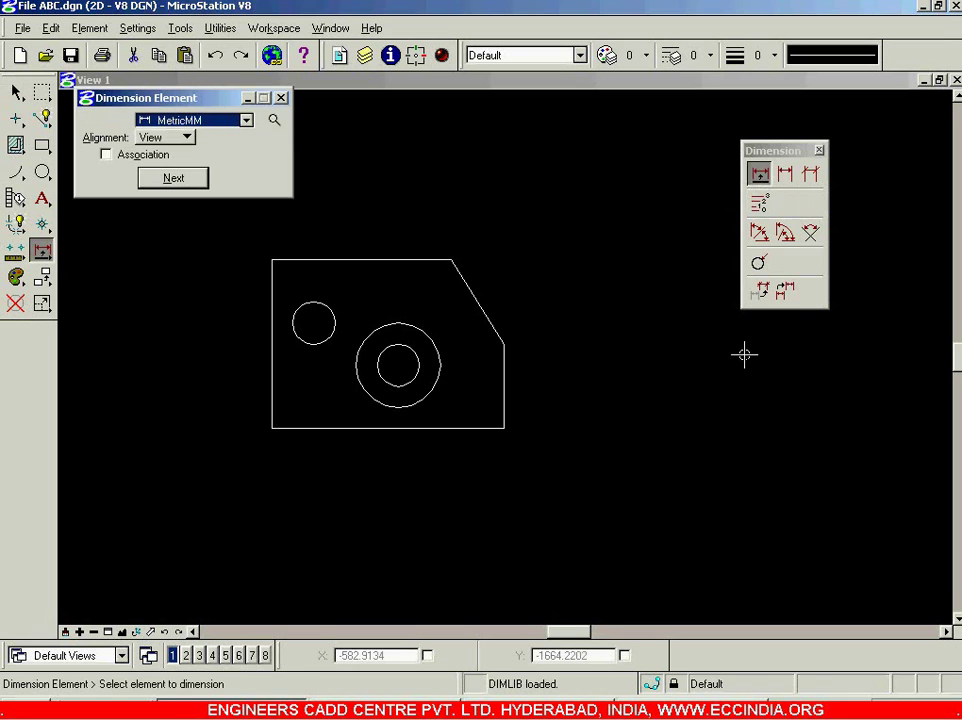
pyautogui.click(408, 429)
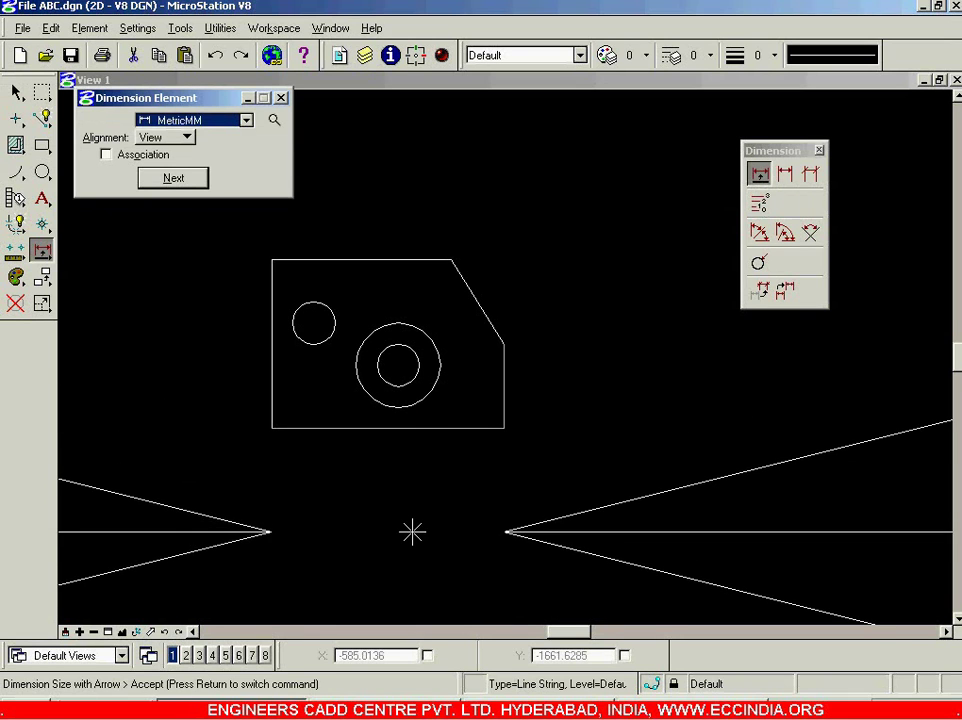
pyautogui.click(412, 507)
pyautogui.scroll(-3, 412, 507)
pyautogui.scroll(-2, 412, 507)
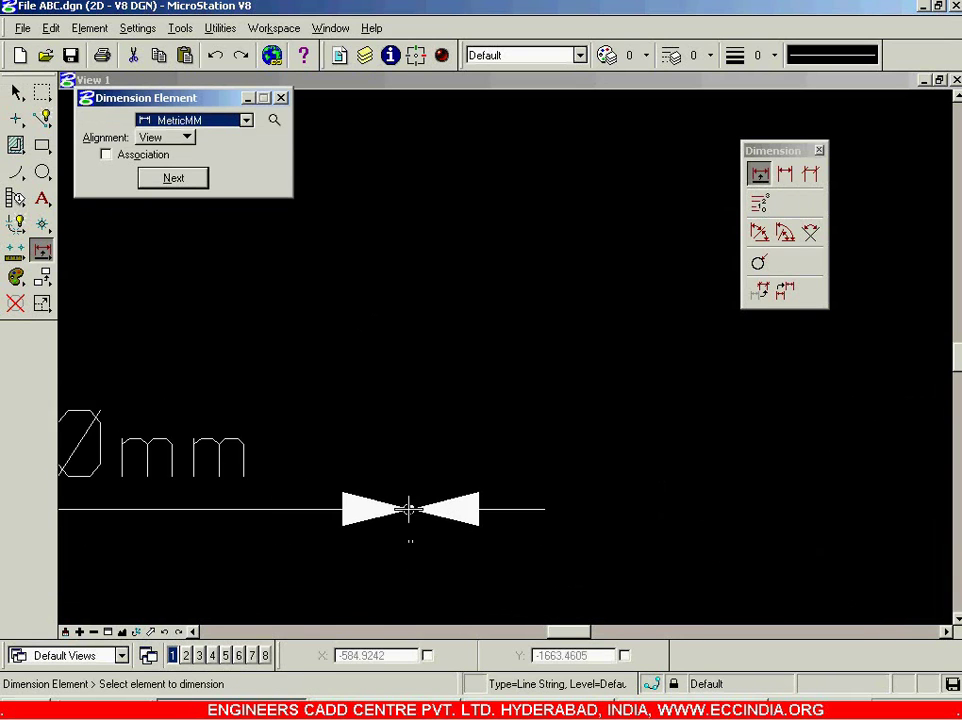
pyautogui.scroll(1, 205, 466)
pyautogui.scroll(-1, 212, 467)
pyautogui.scroll(-1, 212, 466)
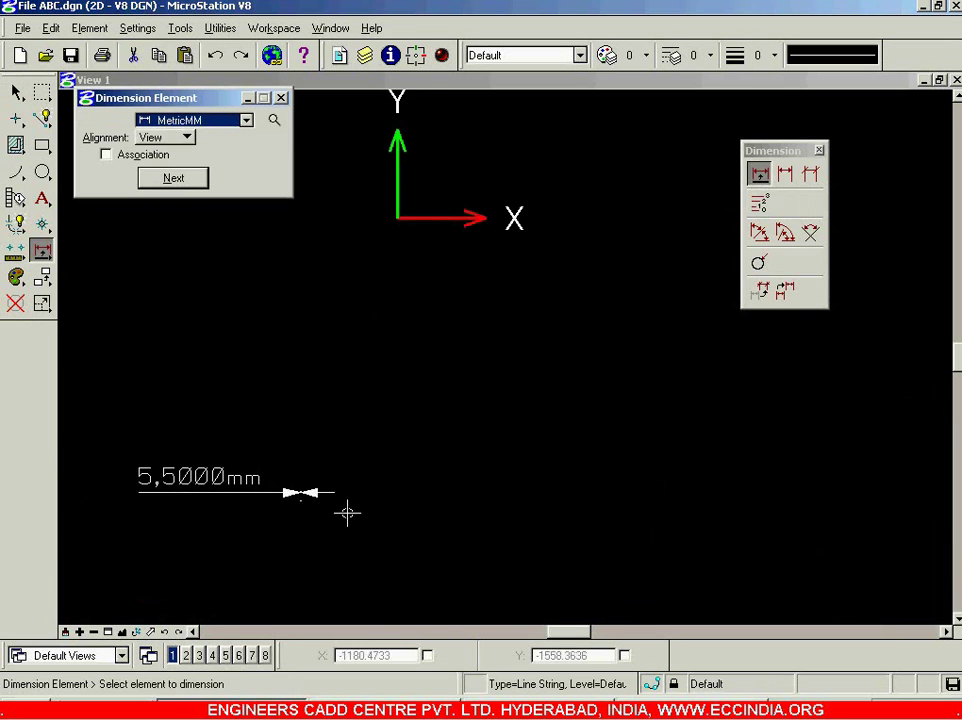
pyautogui.scroll(4, 282, 494)
pyautogui.scroll(1, 577, 400)
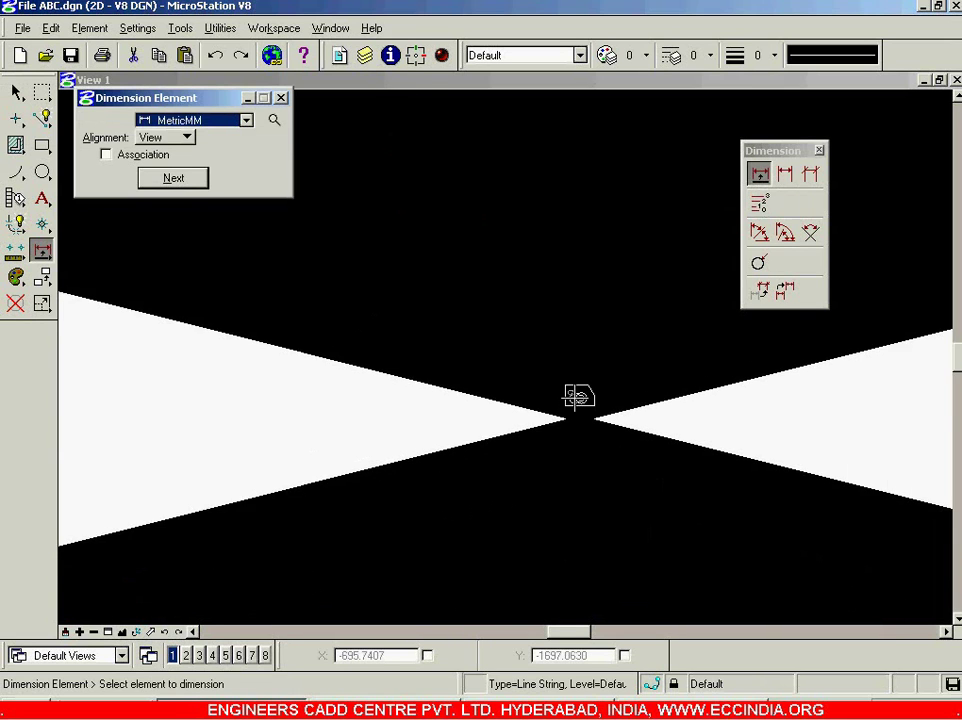
pyautogui.scroll(-4, 586, 385)
pyautogui.scroll(2, 570, 400)
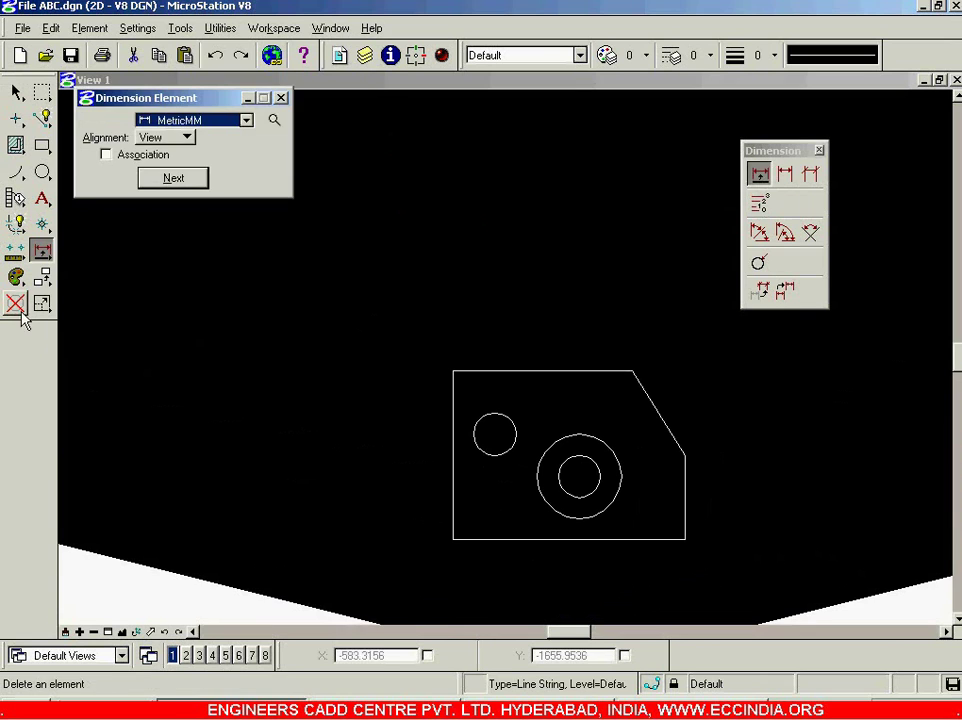
pyautogui.click(15, 303)
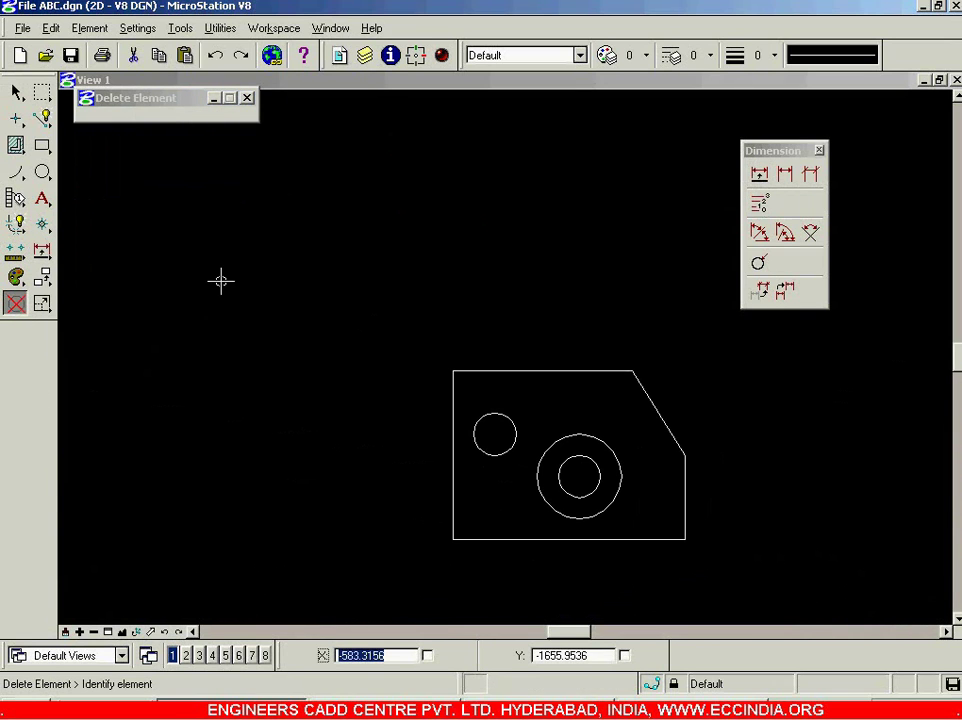
# Enable the text height and width overrides in the dimension settings, link them, and set both to 2
pyautogui.click(89, 28)
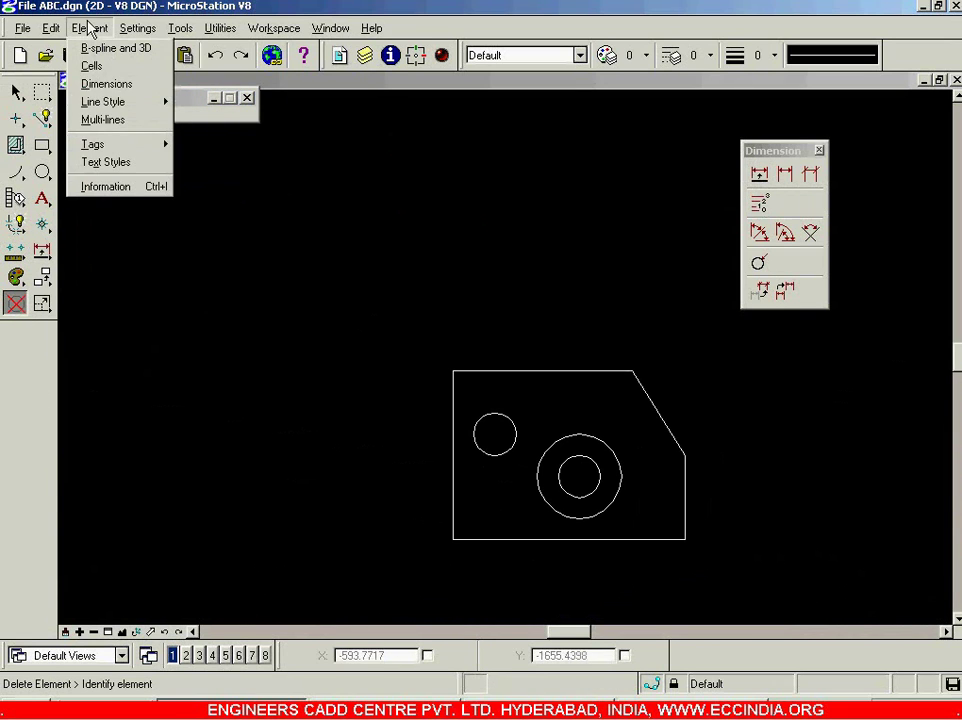
pyautogui.click(104, 84)
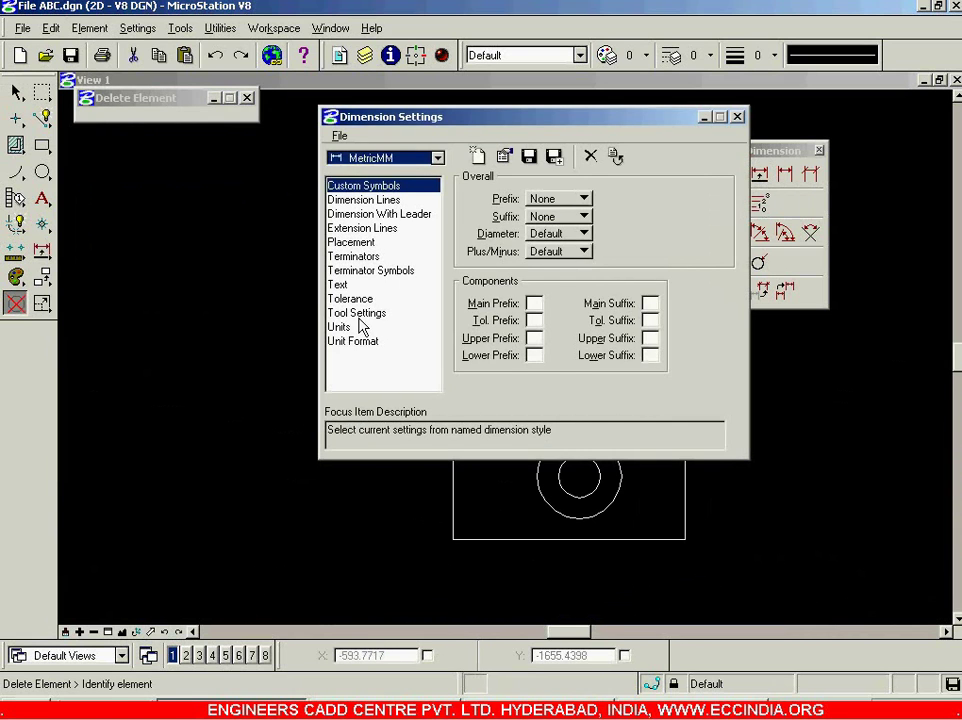
pyautogui.click(340, 285)
pyautogui.click(473, 373)
pyautogui.click(473, 389)
pyautogui.click(587, 380)
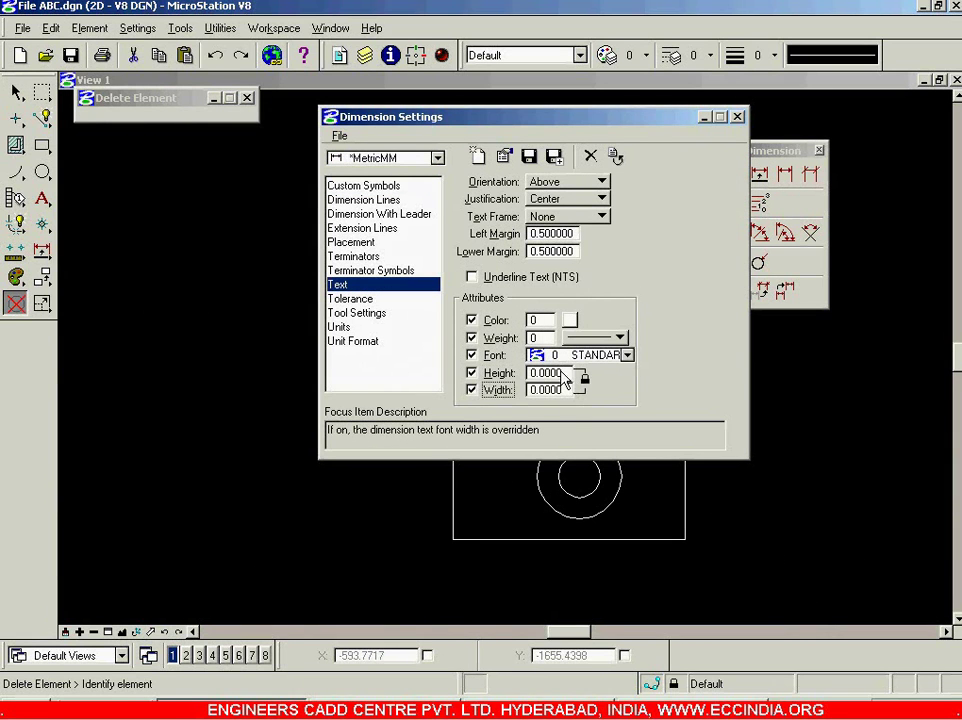
pyautogui.click(560, 373)
pyautogui.write('2')
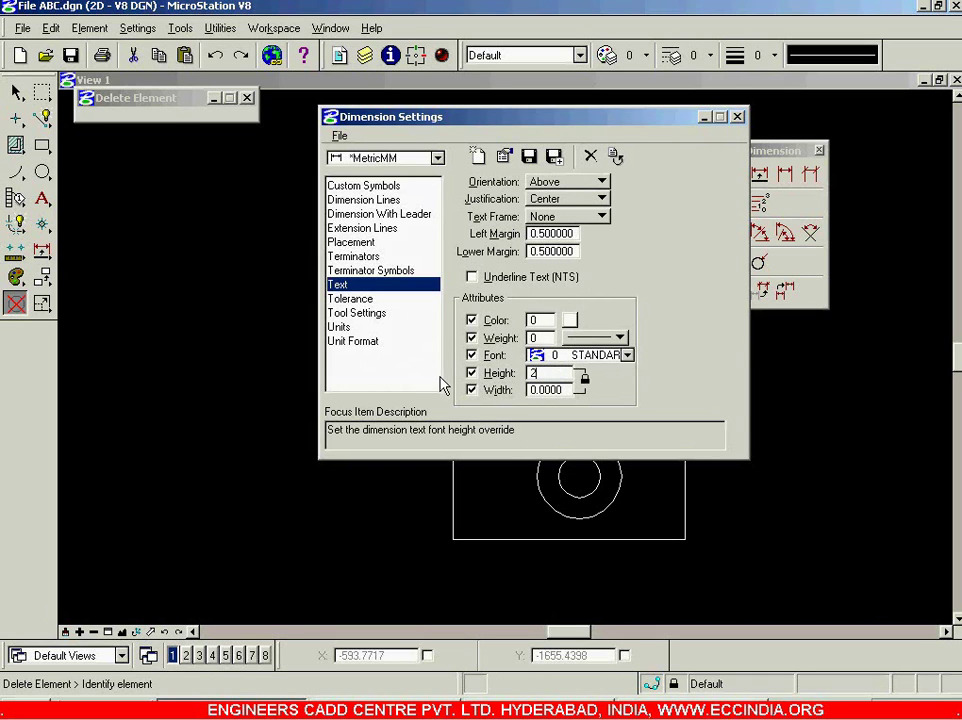
pyautogui.click(554, 391)
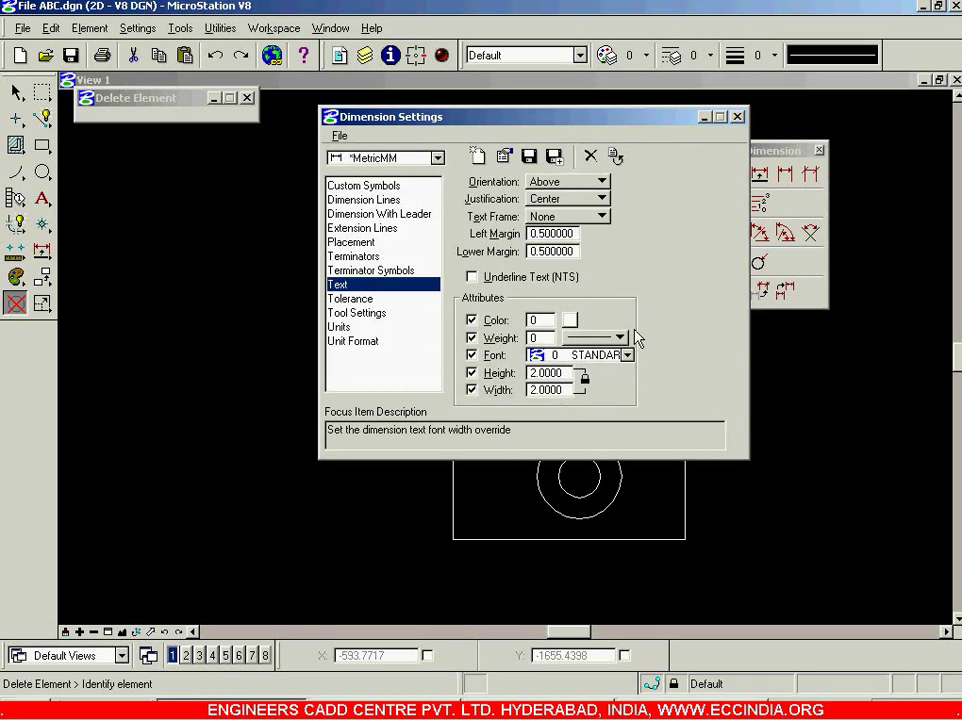
pyautogui.click(738, 117)
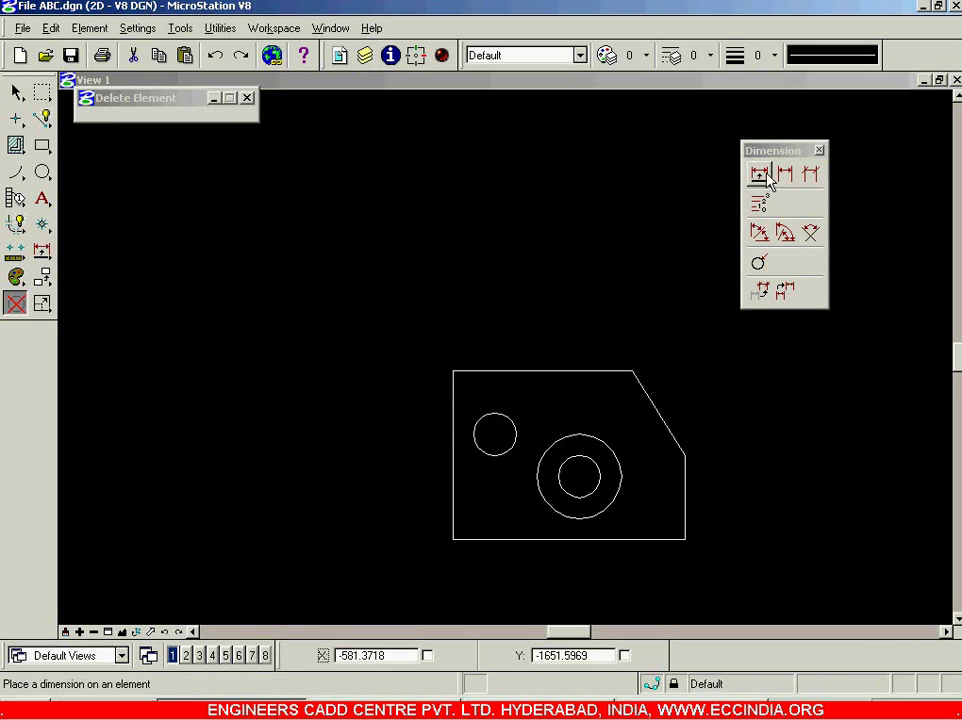
# Dimension the part's bottom edge again with the 2-unit text and delete that dimension
pyautogui.click(759, 174)
pyautogui.click(587, 541)
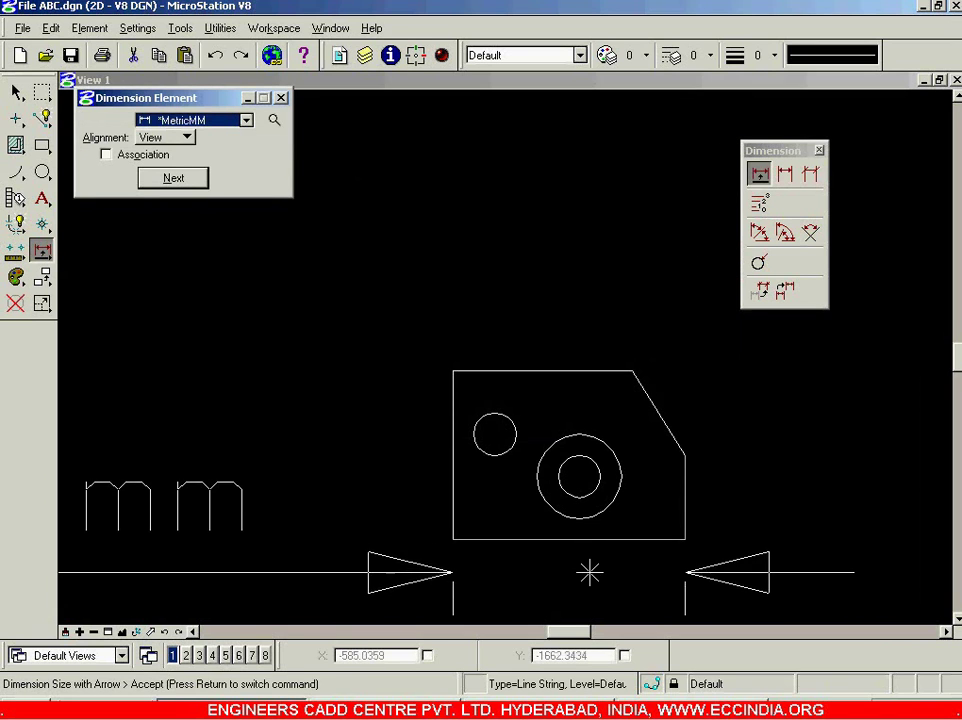
pyautogui.scroll(-1, 569, 557)
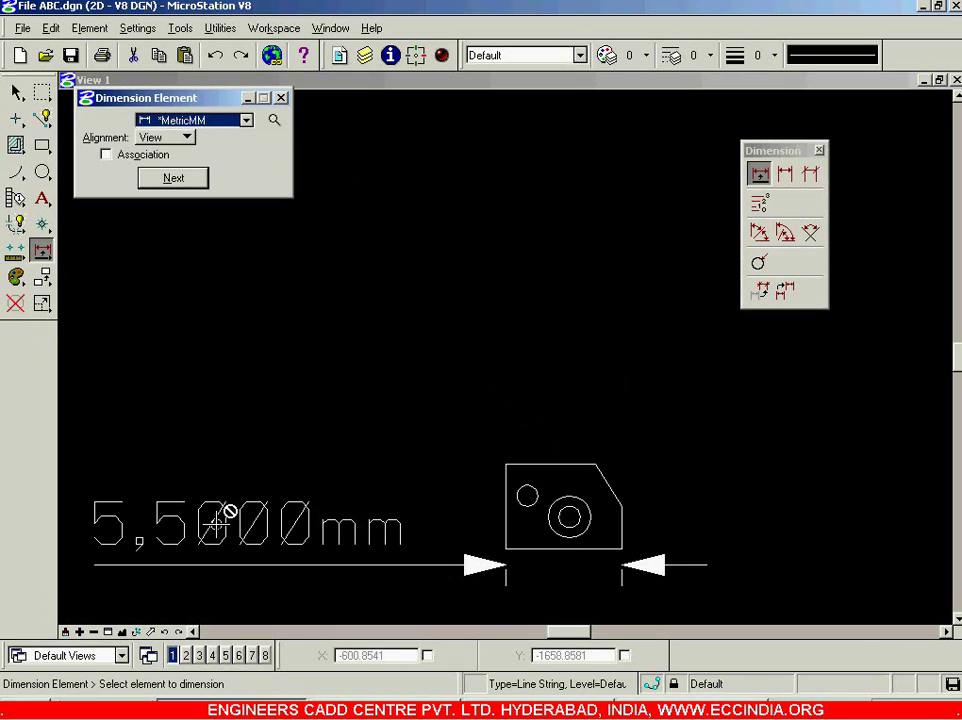
pyautogui.click(15, 303)
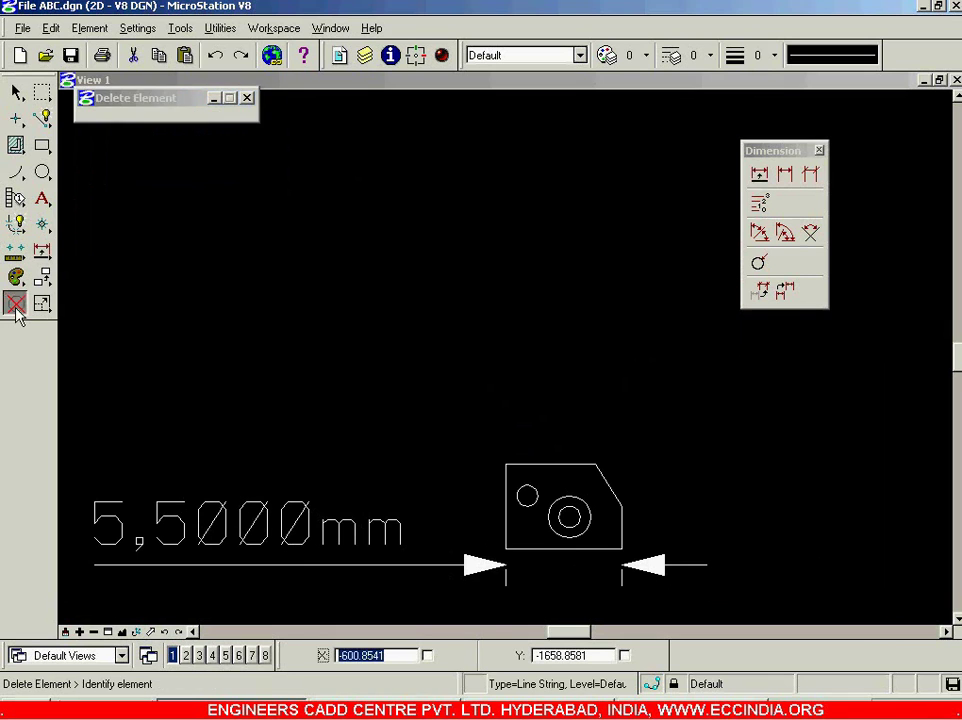
pyautogui.click(311, 530)
# Set the primary dimension units to two decimal places (0.12) in the dimension settings
pyautogui.click(89, 28)
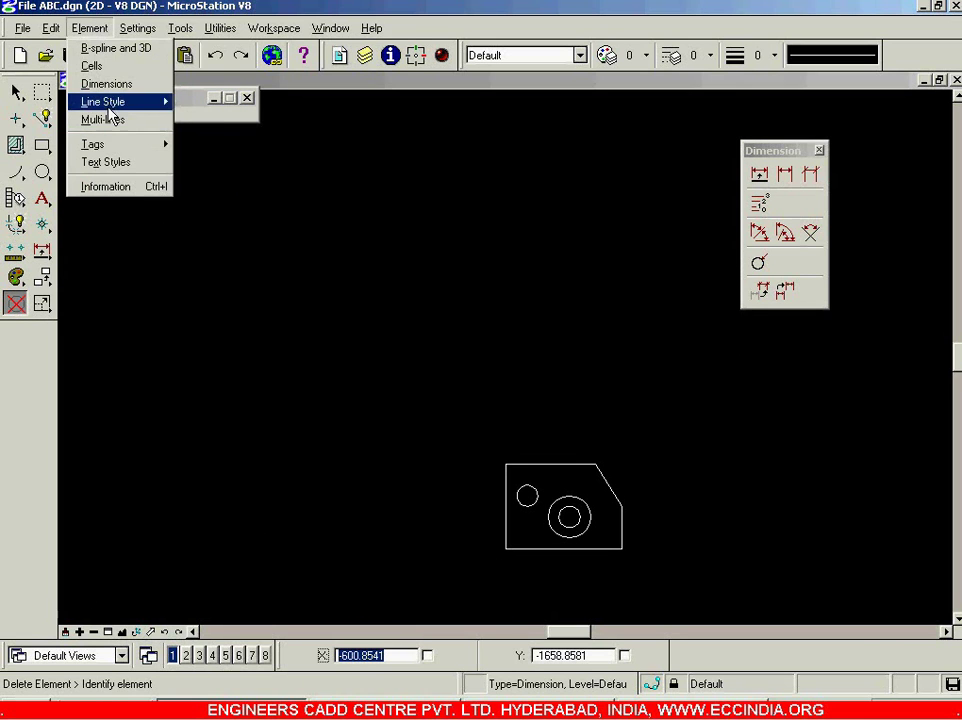
pyautogui.click(105, 82)
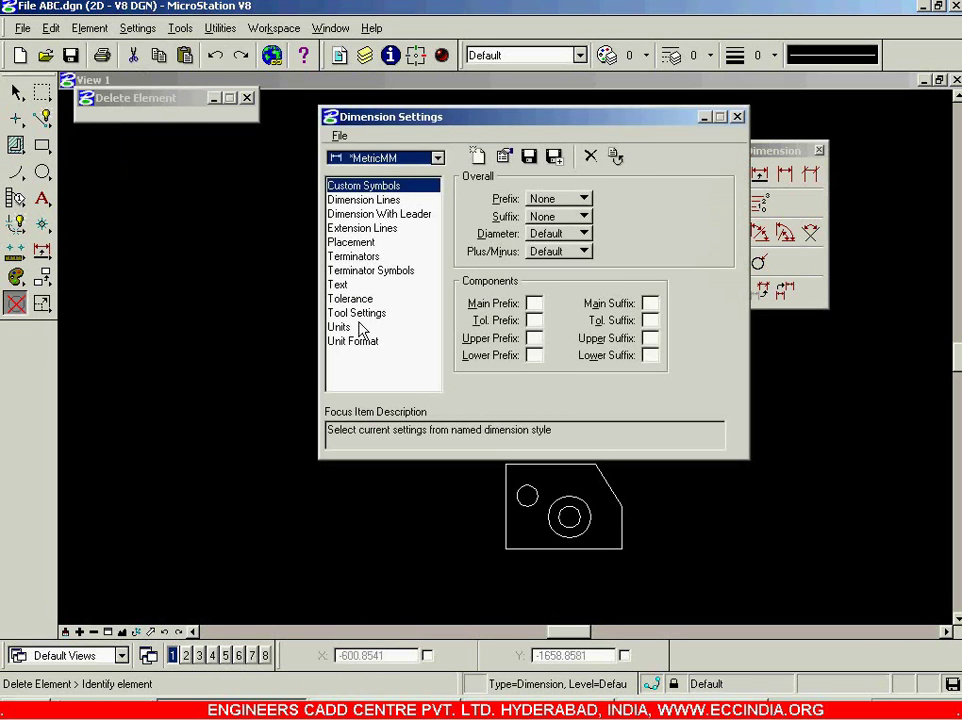
pyautogui.click(340, 327)
pyautogui.click(570, 268)
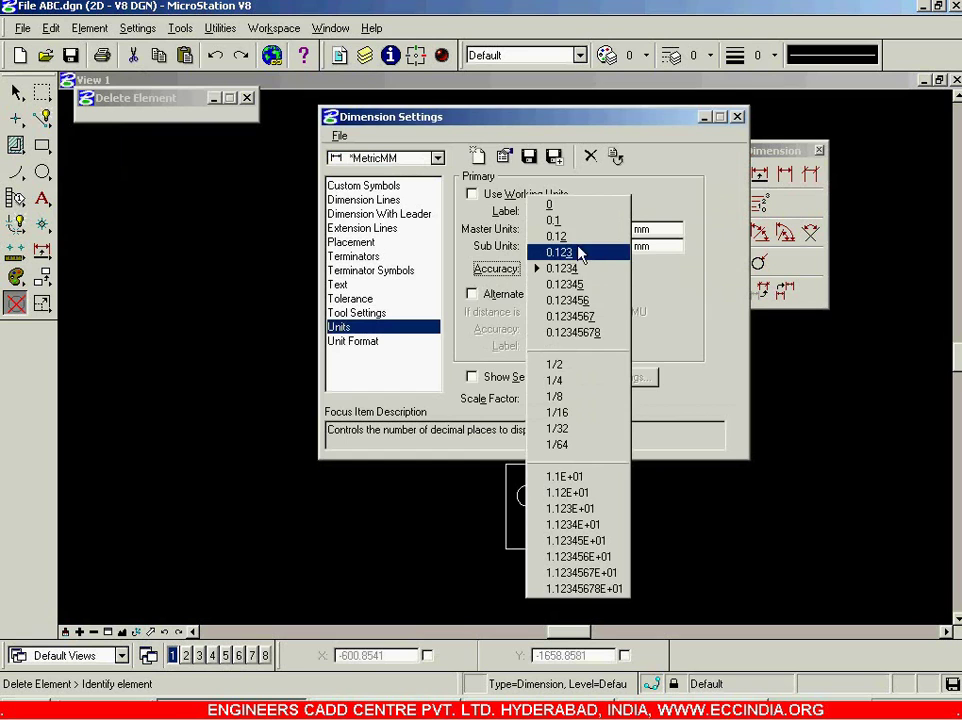
pyautogui.click(578, 238)
# Set the dimension text height and width to 1 and close the dimension settings
pyautogui.click(340, 284)
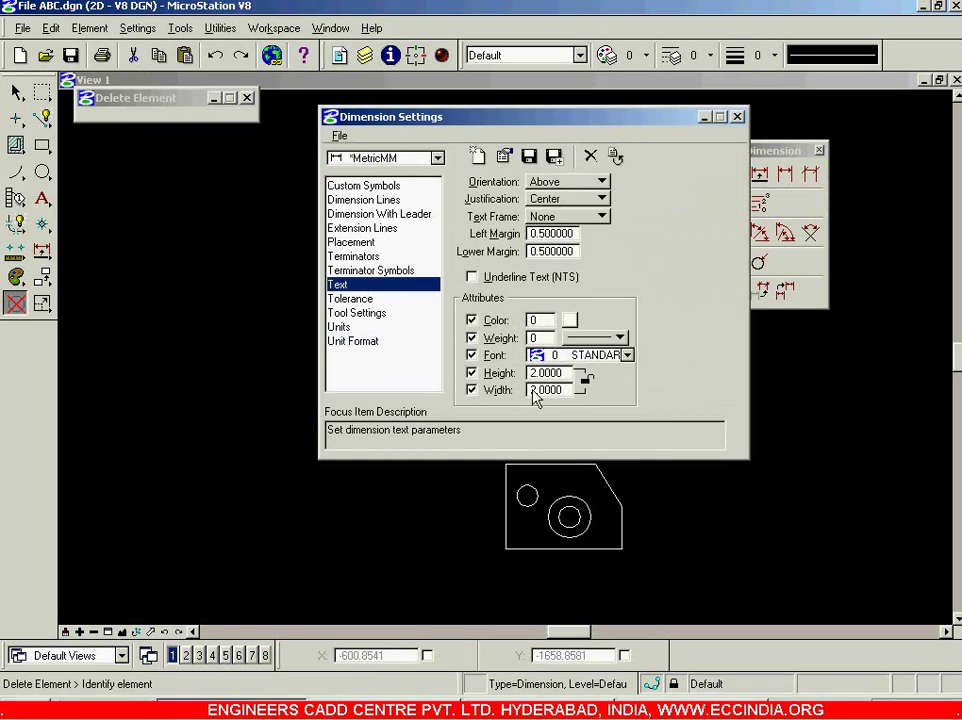
pyautogui.click(565, 372)
pyautogui.write('1')
pyautogui.click(567, 390)
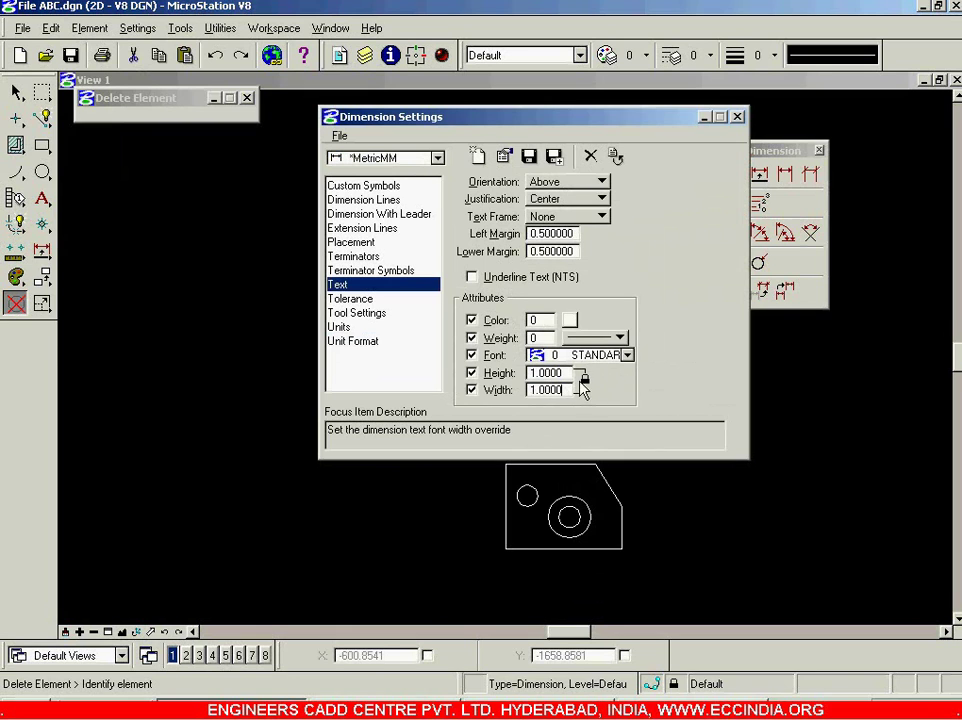
pyautogui.click(737, 118)
# Dimension the length of the part's bottom edge, placing the dimension line below the part
pyautogui.click(759, 174)
pyautogui.scroll(1, 540, 612)
pyautogui.click(612, 484)
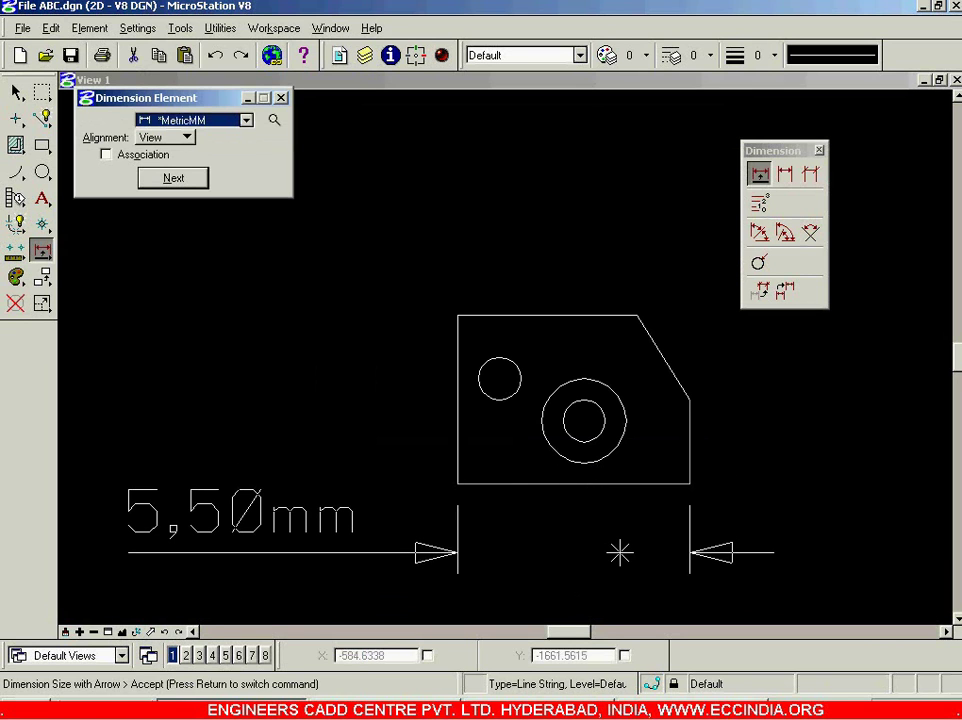
pyautogui.click(620, 552)
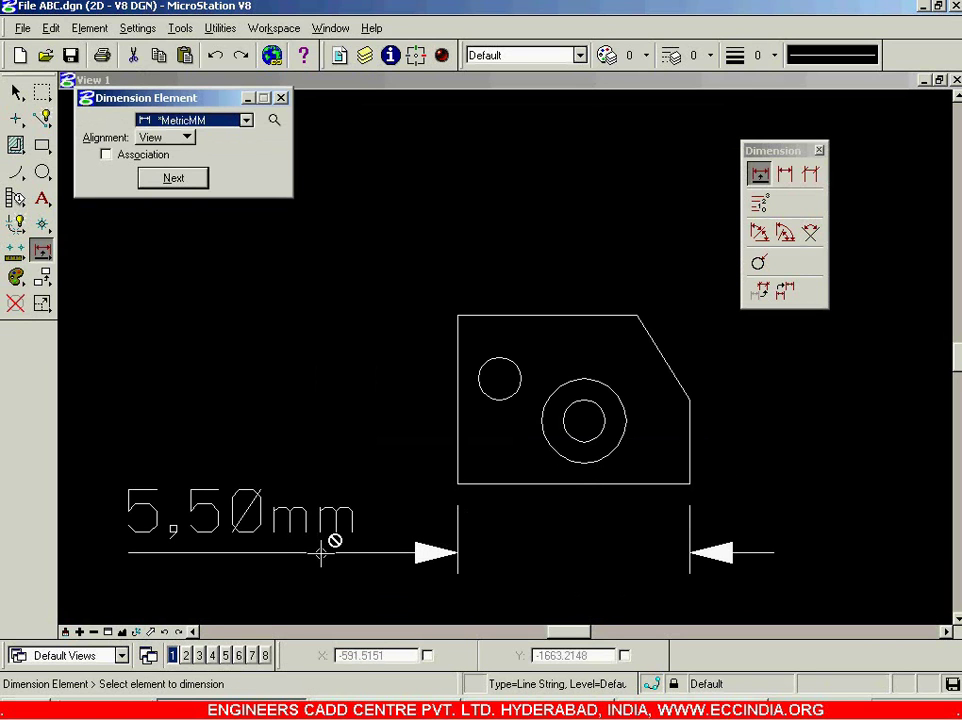
# Check the workbook drawing in Acrobat Reader, return to MicroStation, and dimension the height of the part's left edge
pyautogui.hotkey('alt', 'Tab')
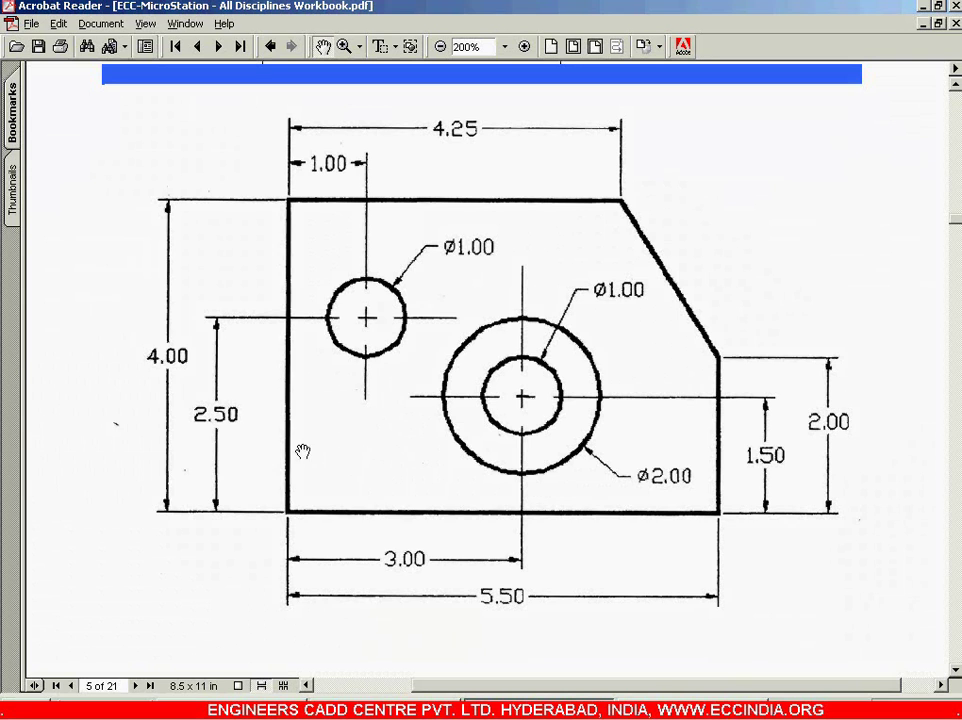
pyautogui.hotkey('alt', 'Tab')
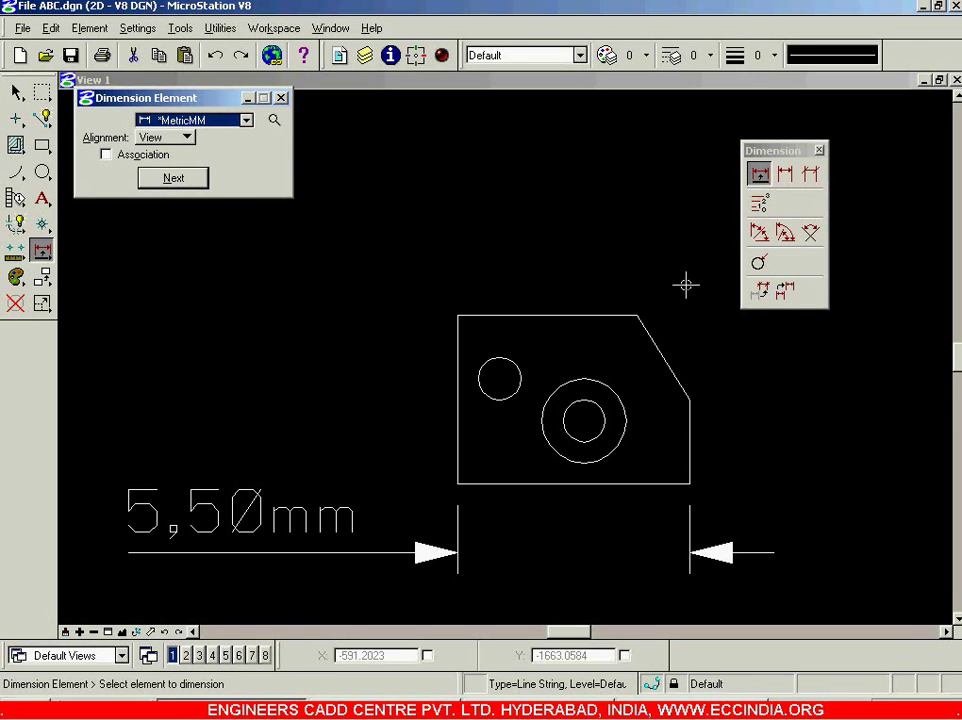
pyautogui.click(457, 338)
pyautogui.click(328, 336)
pyautogui.scroll(-2, 328, 336)
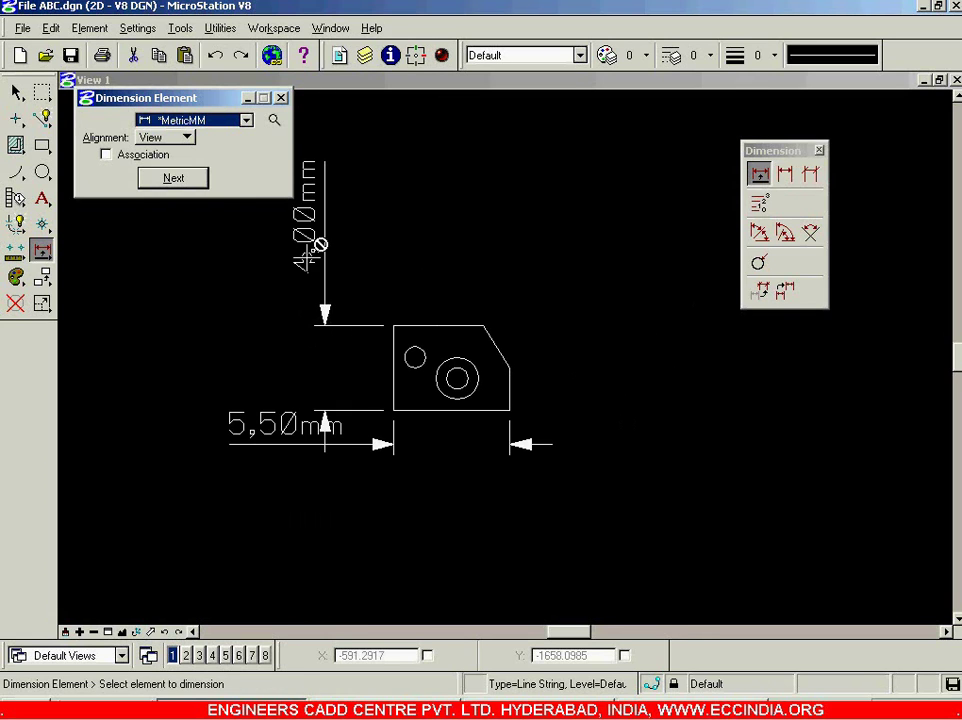
# Try a Diameter dimension on the small circle near the plate's upper-left corner
pyautogui.scroll(2, 333, 269)
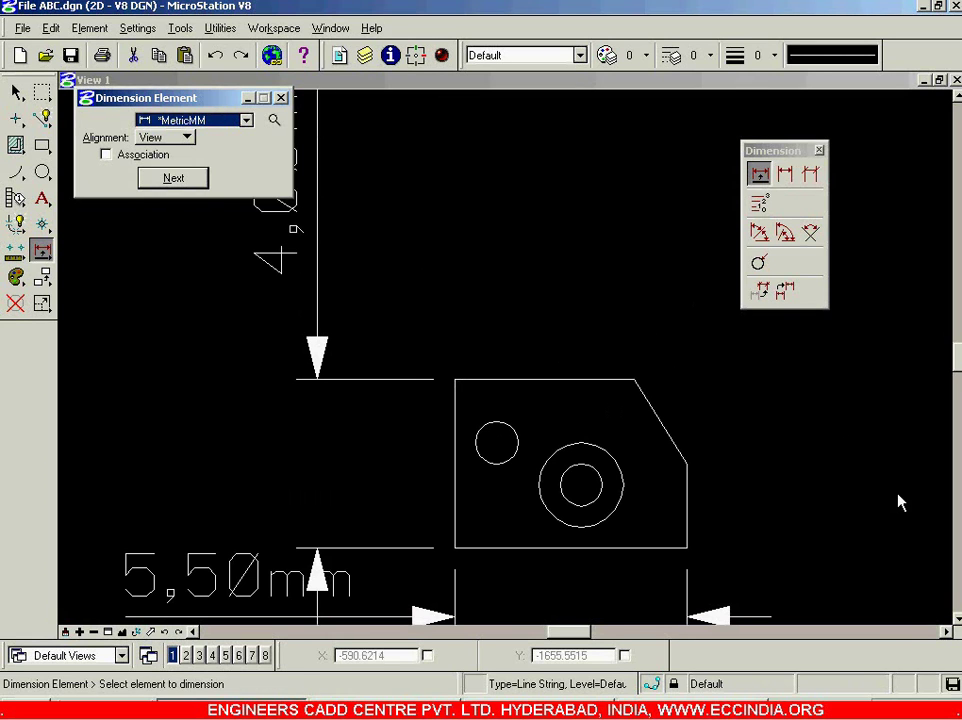
pyautogui.click(758, 263)
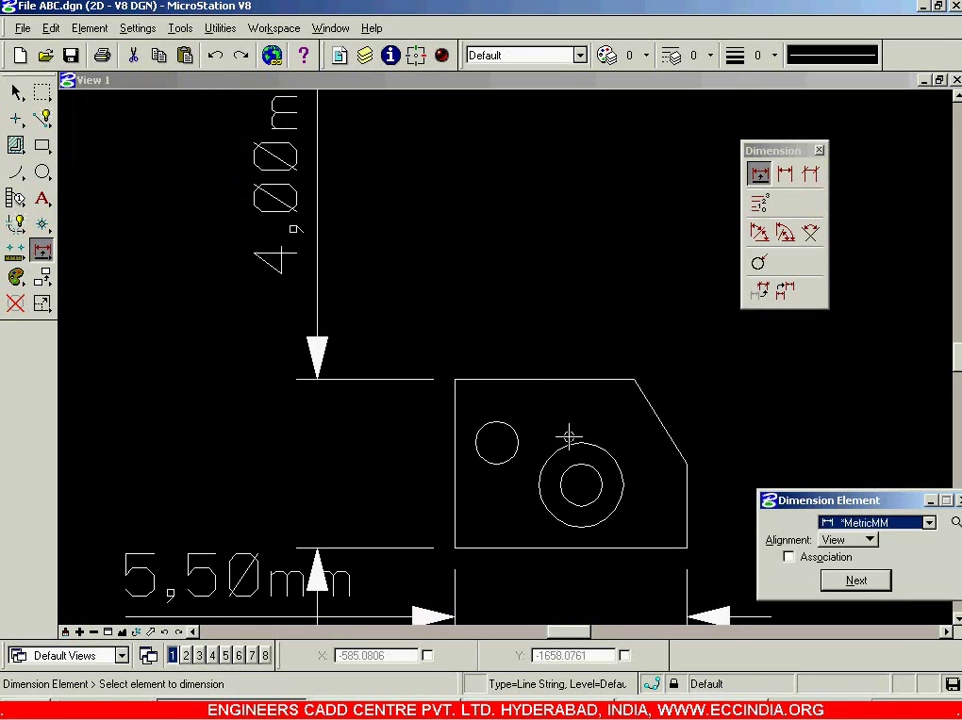
pyautogui.click(759, 264)
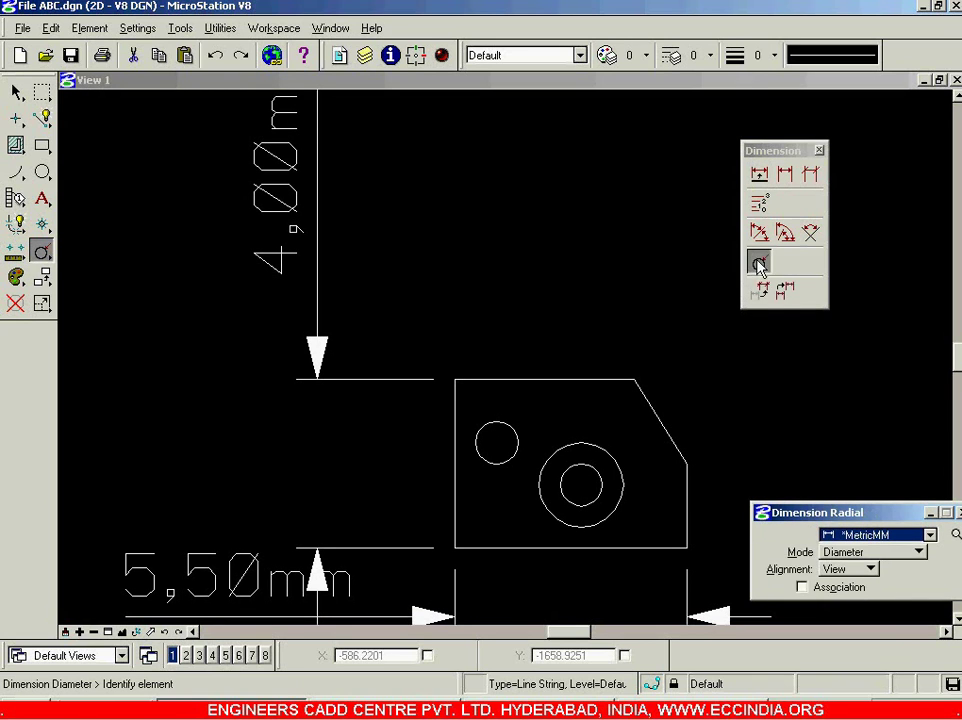
pyautogui.click(500, 420)
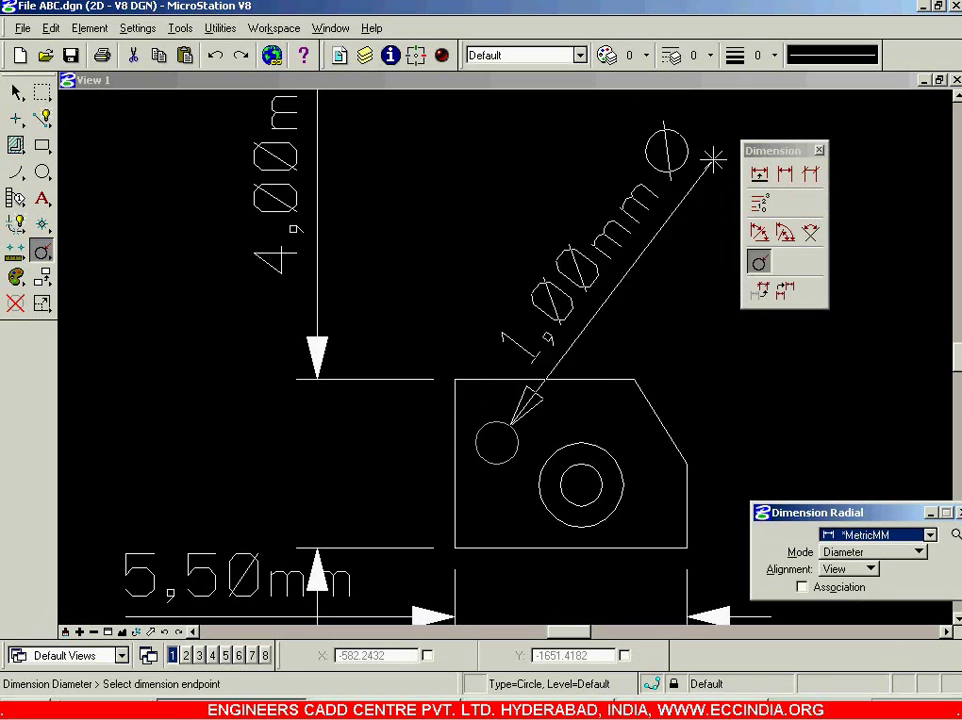
# Dimension the small circle in Radius mode, placing the dimension text above the plate
pyautogui.click(906, 553)
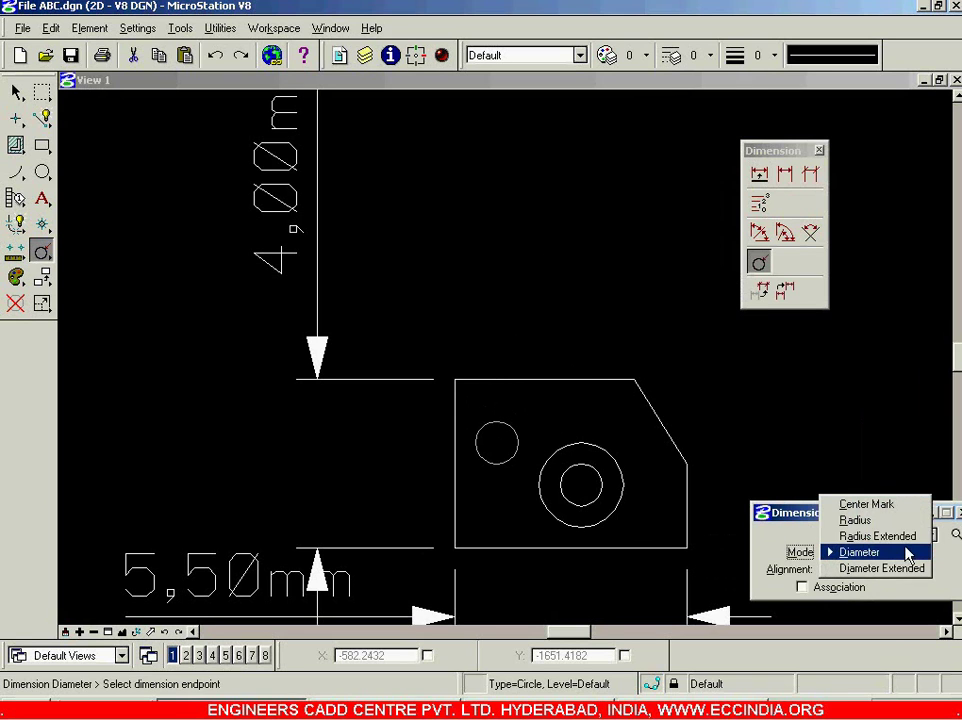
pyautogui.click(897, 521)
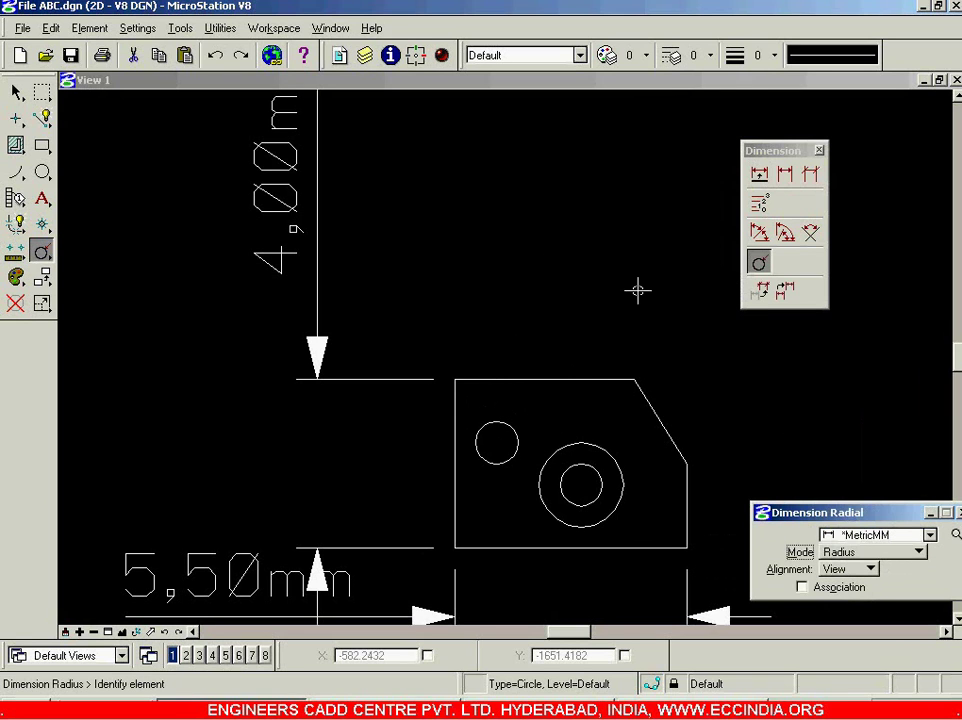
pyautogui.click(506, 420)
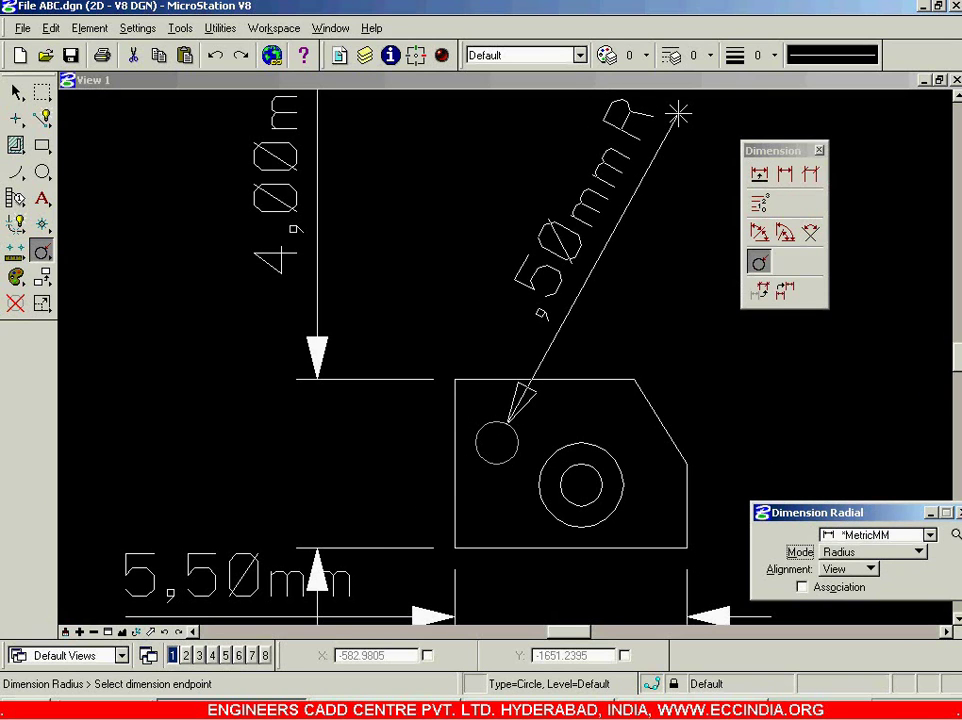
pyautogui.click(678, 115)
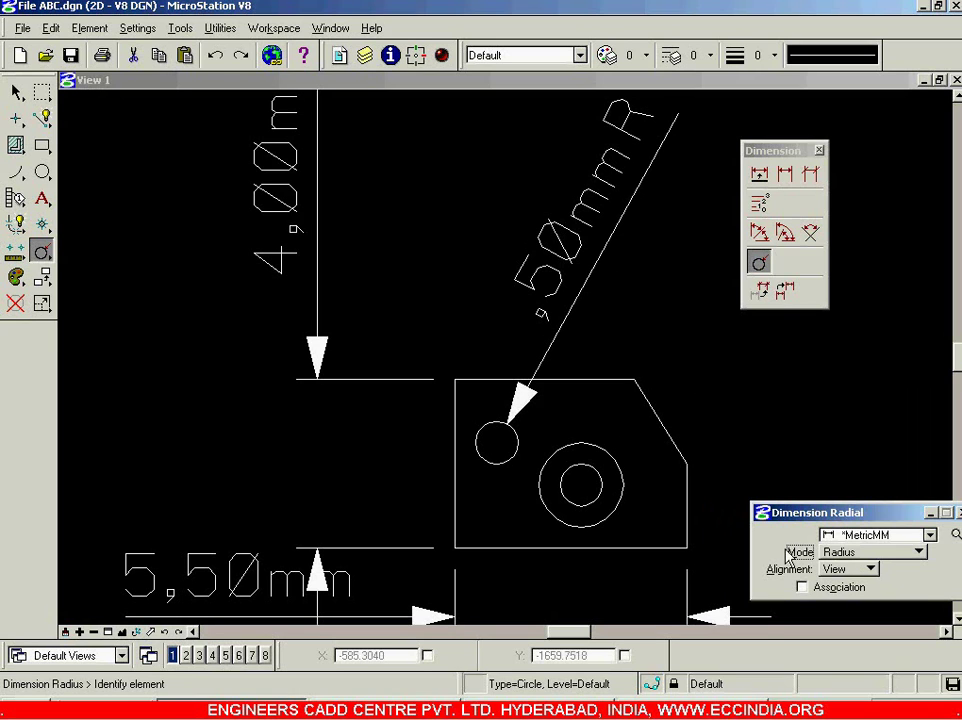
# Place a center mark on the inner concentric circle, and undo it together with the small circle's radius dimension
pyautogui.click(917, 552)
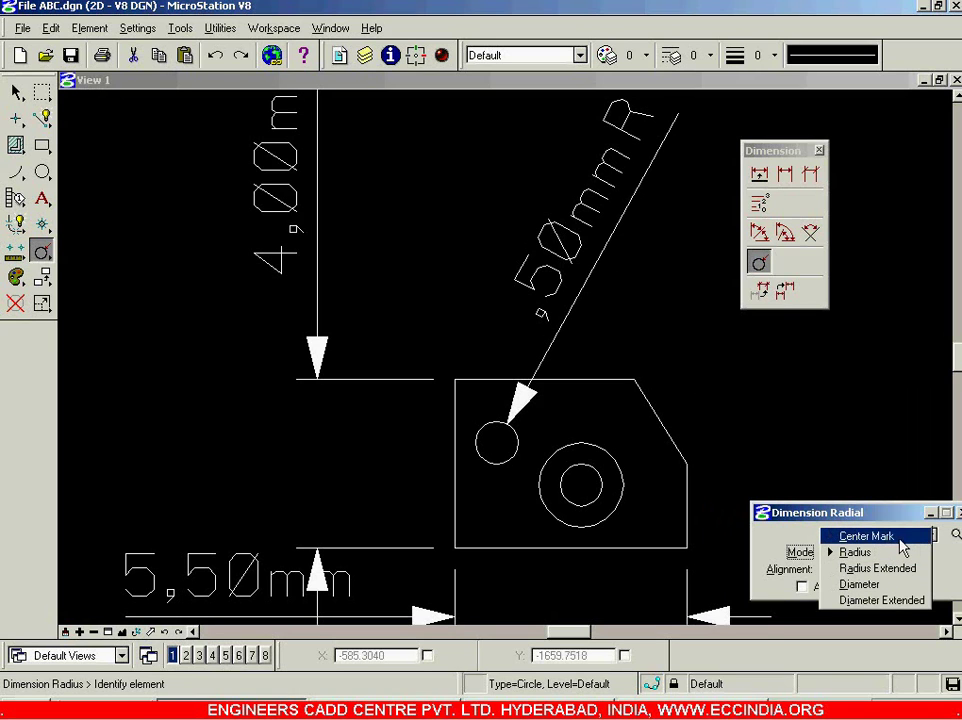
pyautogui.click(901, 538)
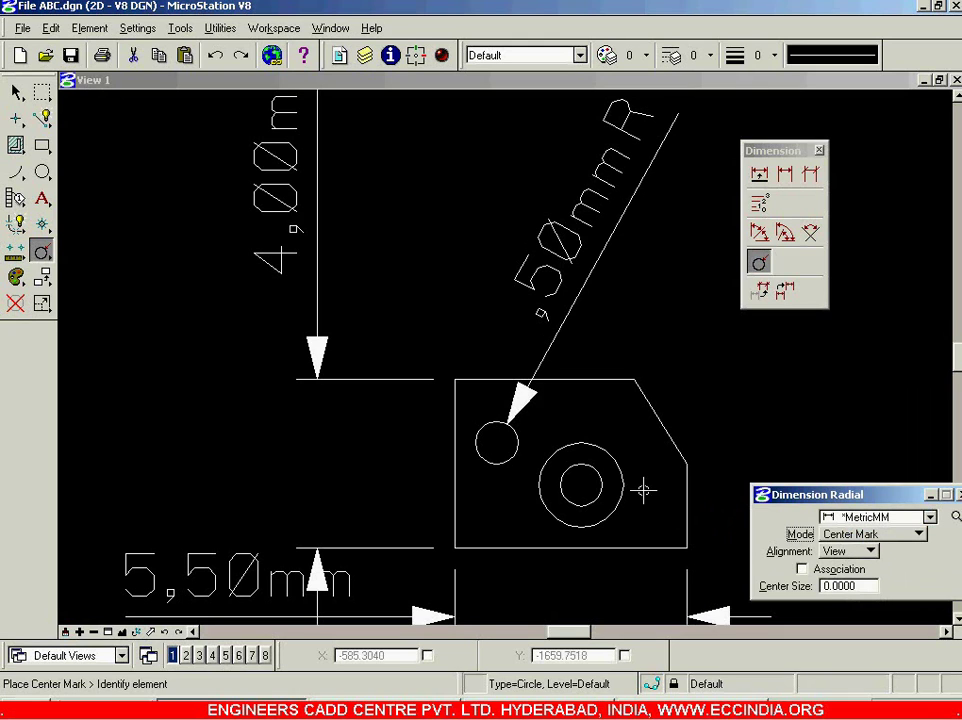
pyautogui.click(590, 480)
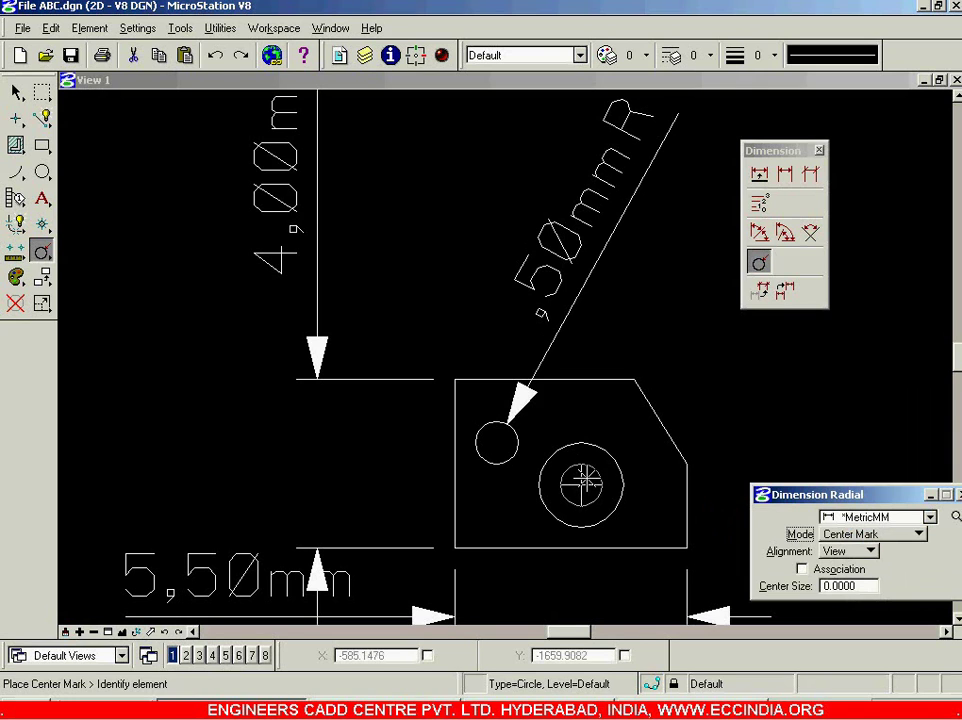
pyautogui.hotkey('ctrl', 'z')
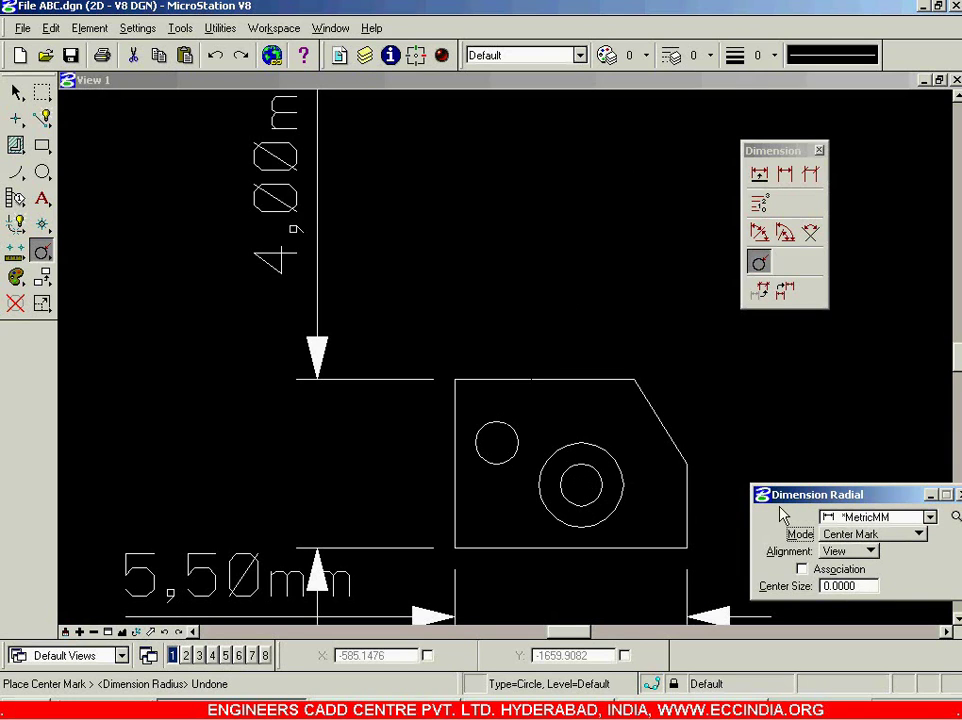
# Place the small circle's radius dimension above the plate again and delete it
pyautogui.click(880, 534)
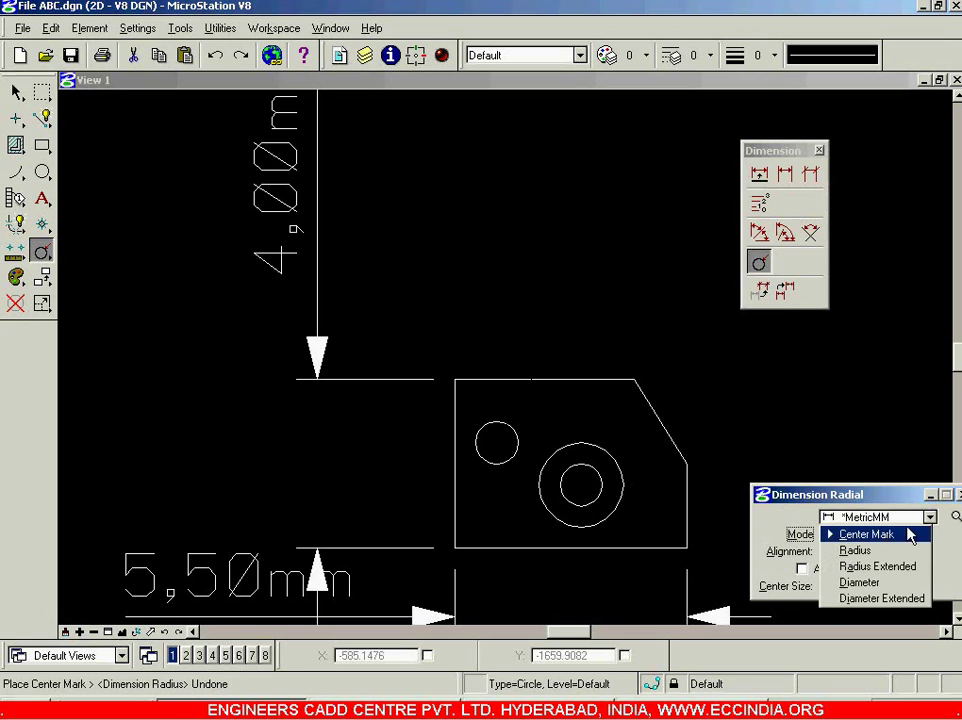
pyautogui.click(889, 551)
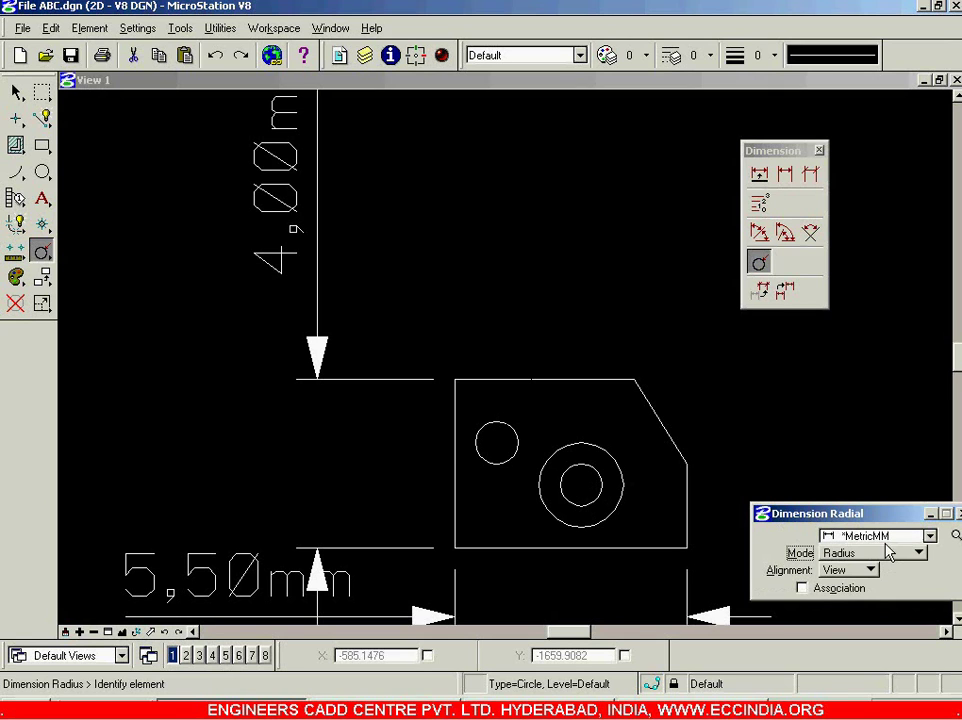
pyautogui.click(505, 420)
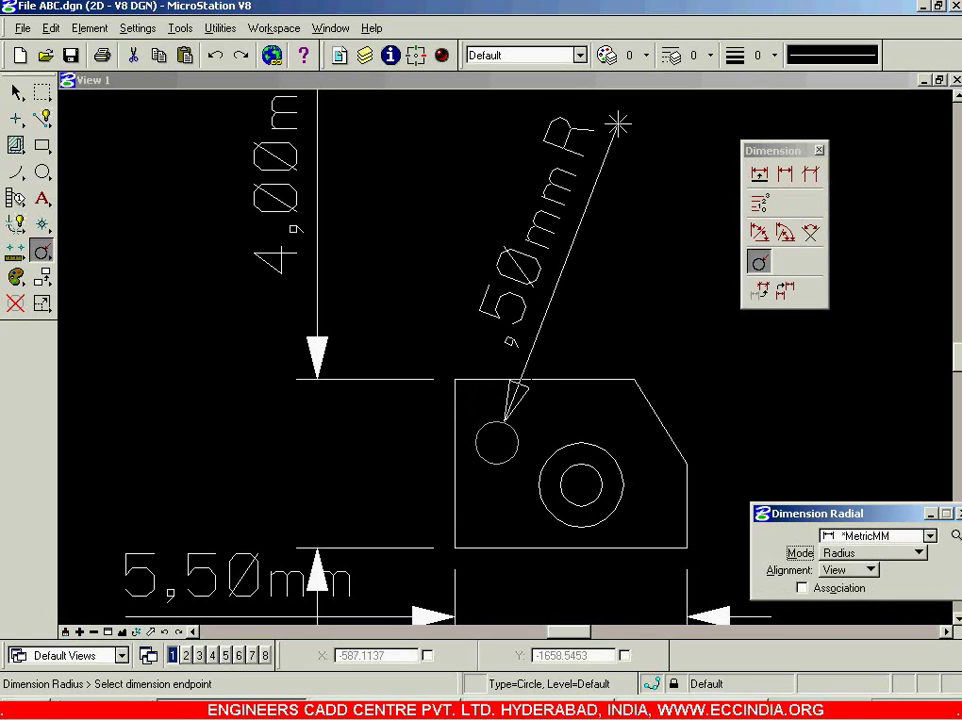
pyautogui.click(623, 115)
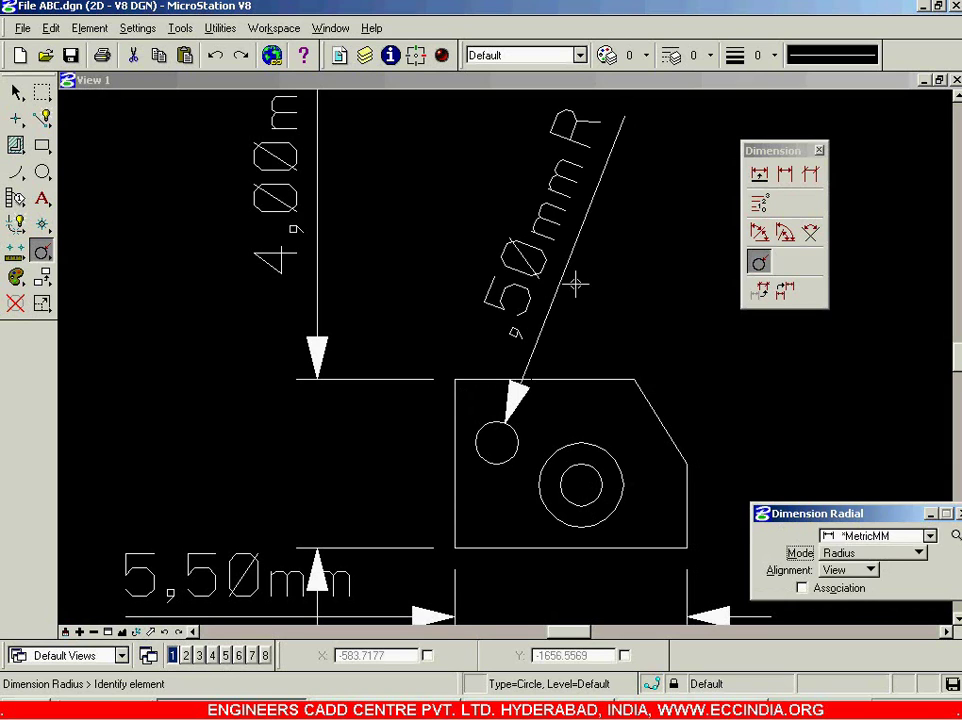
pyautogui.click(15, 303)
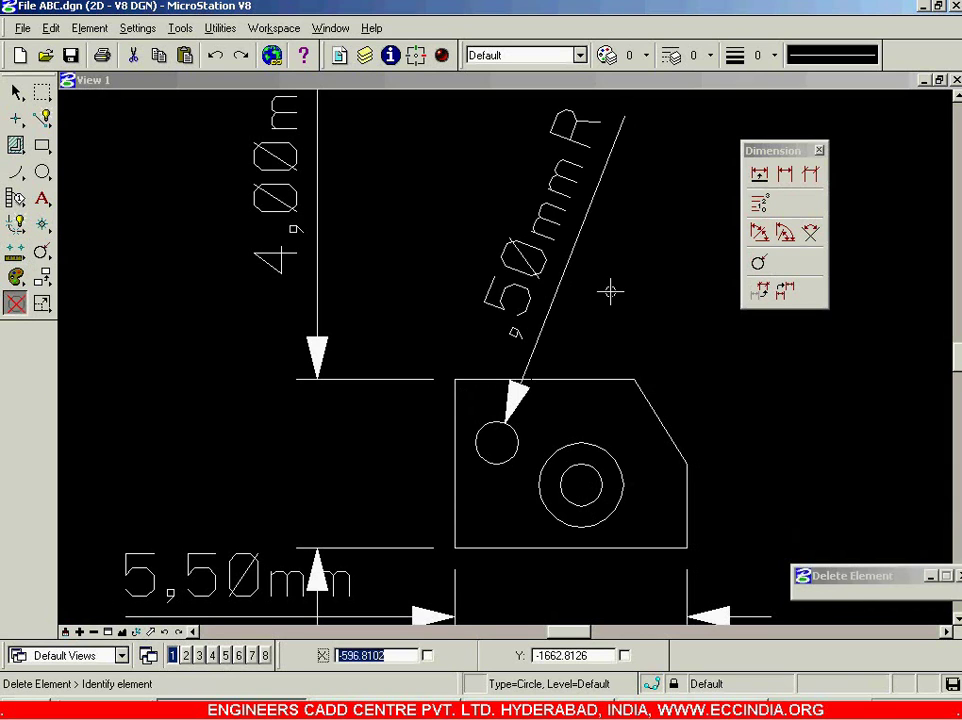
pyautogui.click(553, 250)
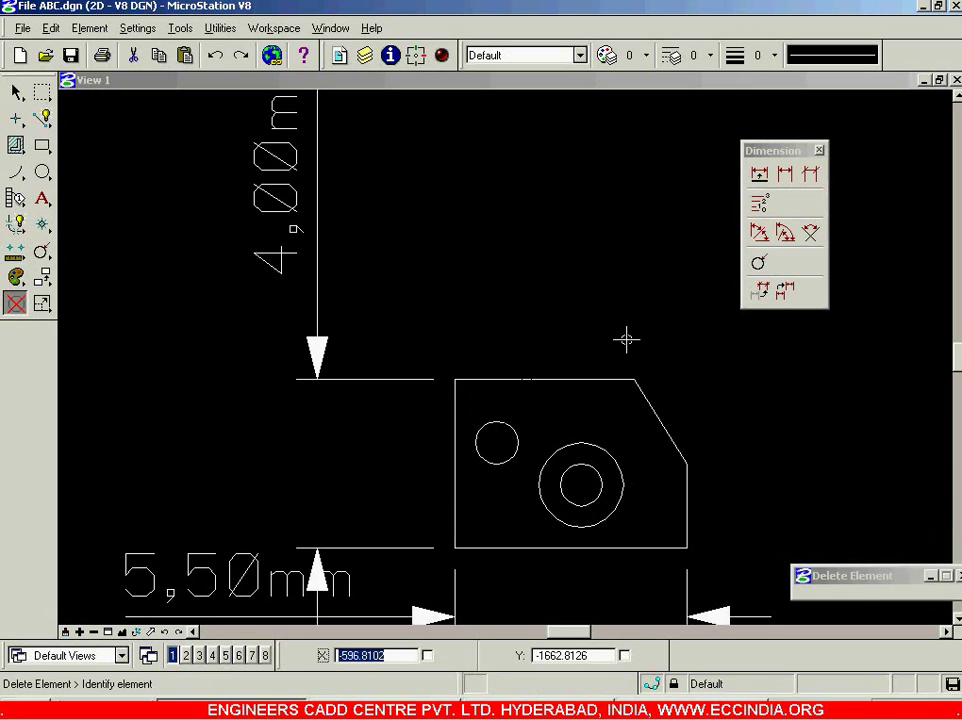
# Try a Radius Extended dimension on the small circle in the plate
pyautogui.click(758, 262)
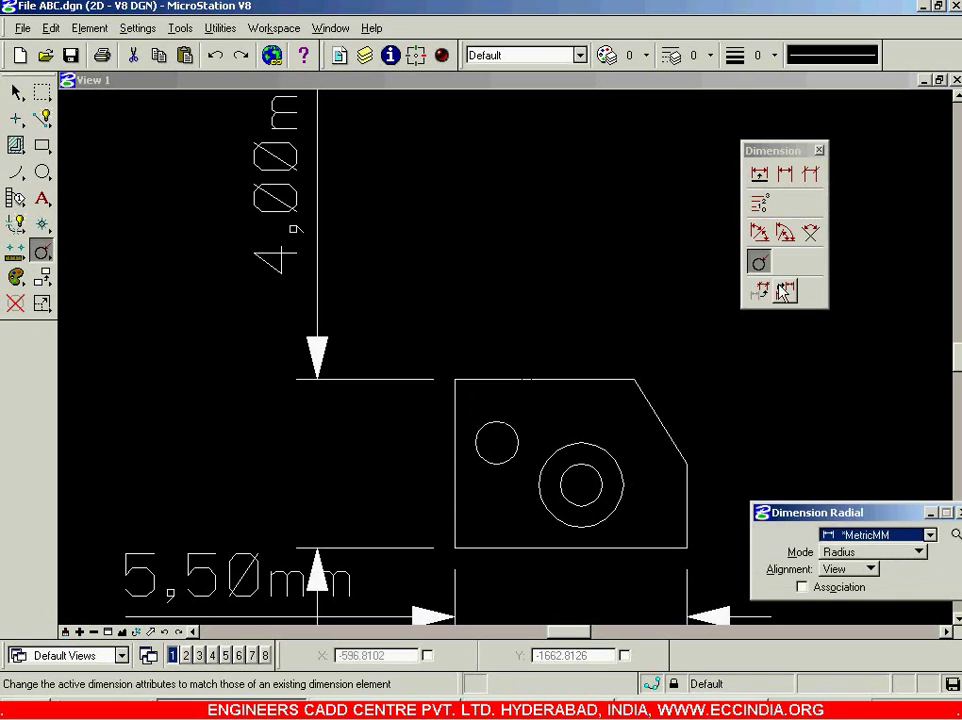
pyautogui.click(908, 553)
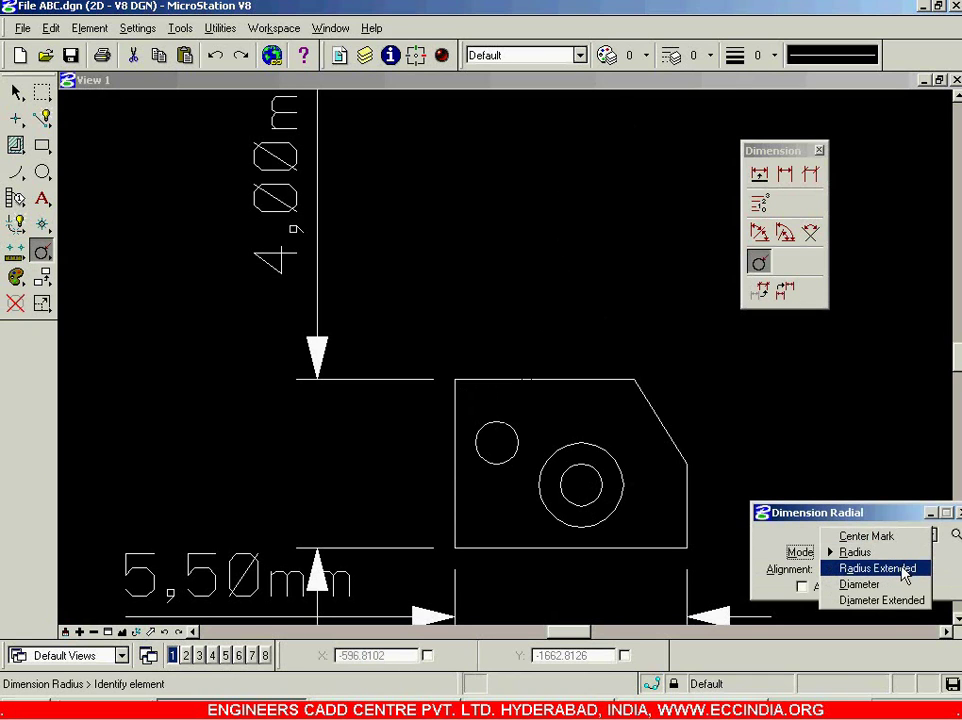
pyautogui.click(877, 568)
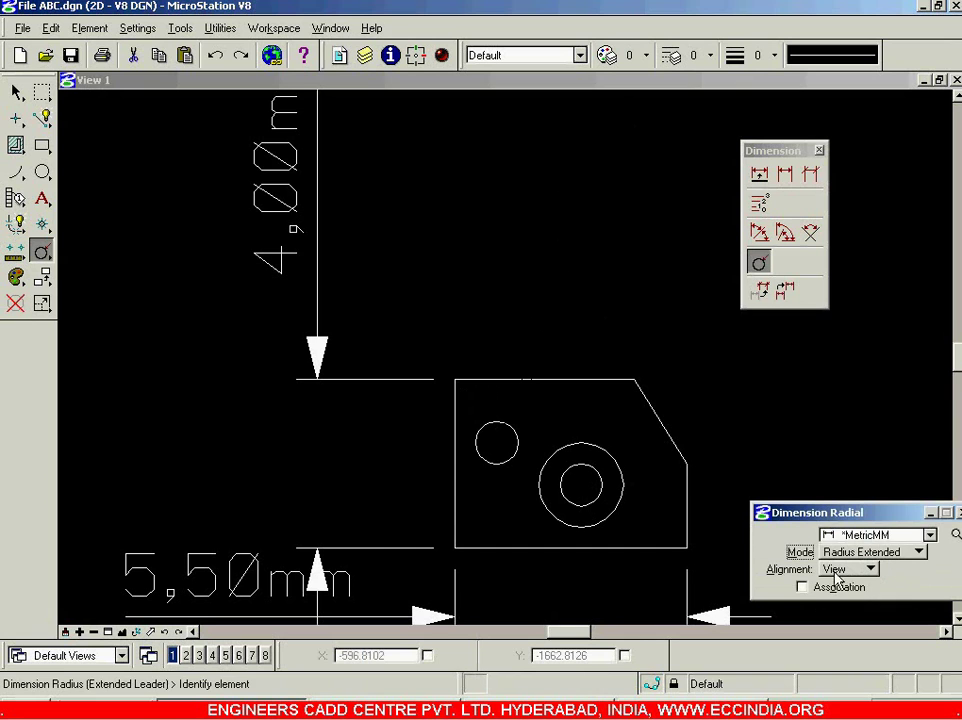
pyautogui.click(509, 430)
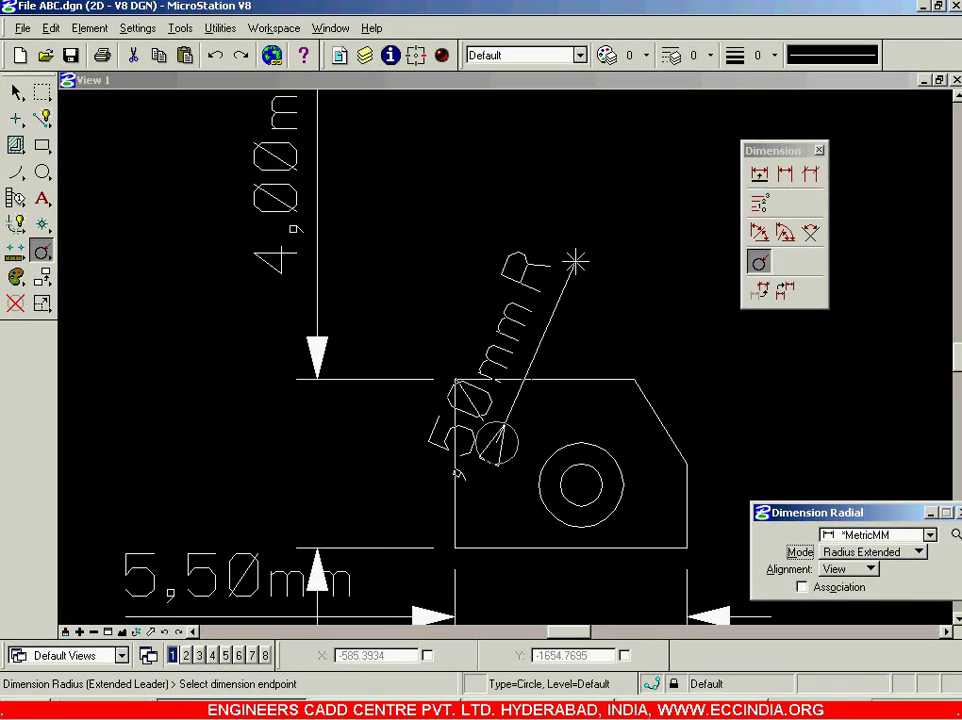
pyautogui.rightClick(567, 266)
# Draw a freehand circle by center with a diameter of about 24.24 in the empty area to the plate's lower right
pyautogui.scroll(-3, 556, 279)
pyautogui.scroll(-2, 389, 350)
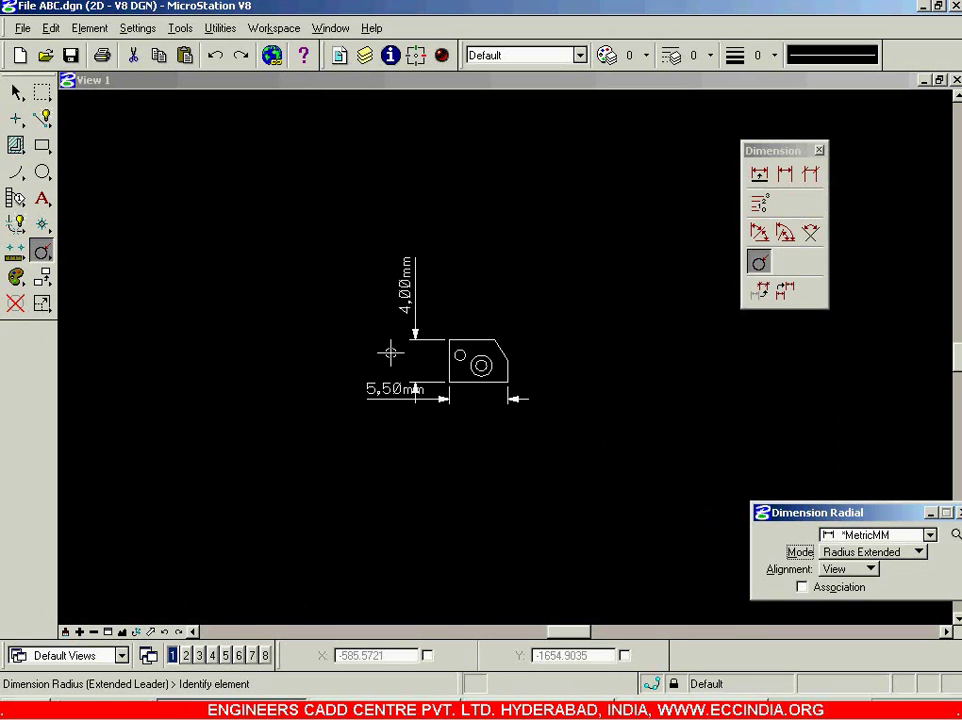
pyautogui.scroll(-4, 489, 494)
pyautogui.scroll(3, 601, 552)
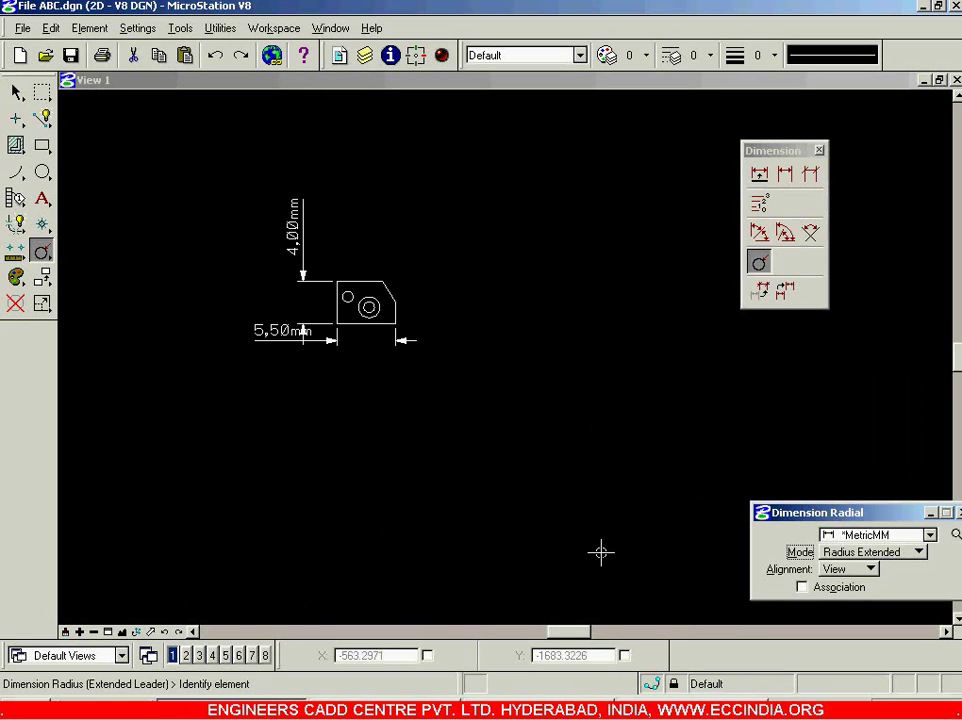
pyautogui.click(43, 171)
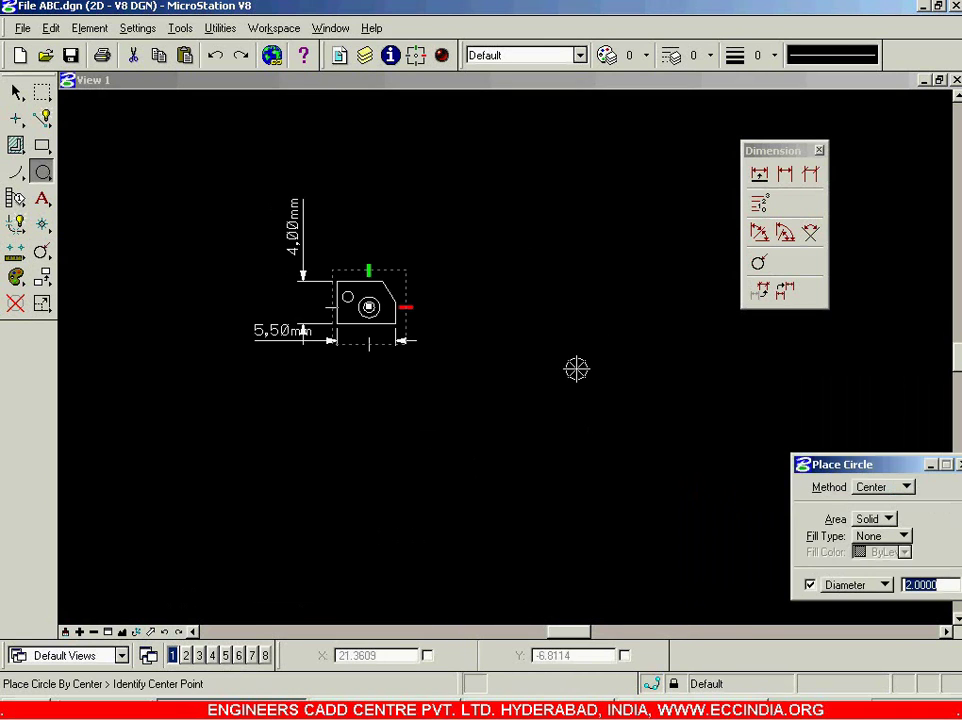
pyautogui.click(810, 585)
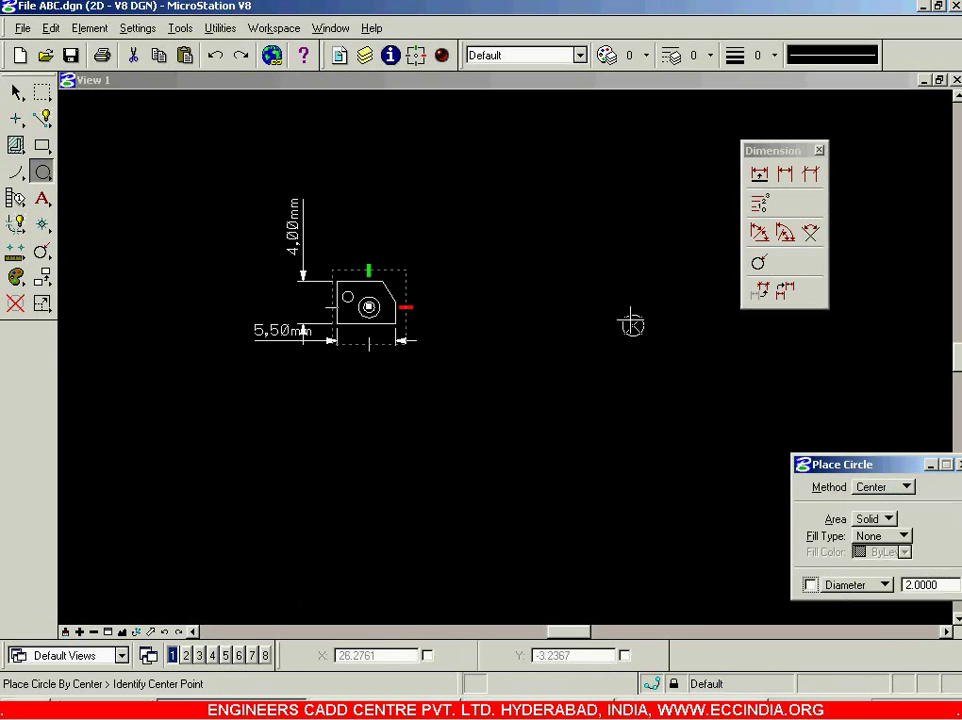
pyautogui.click(659, 412)
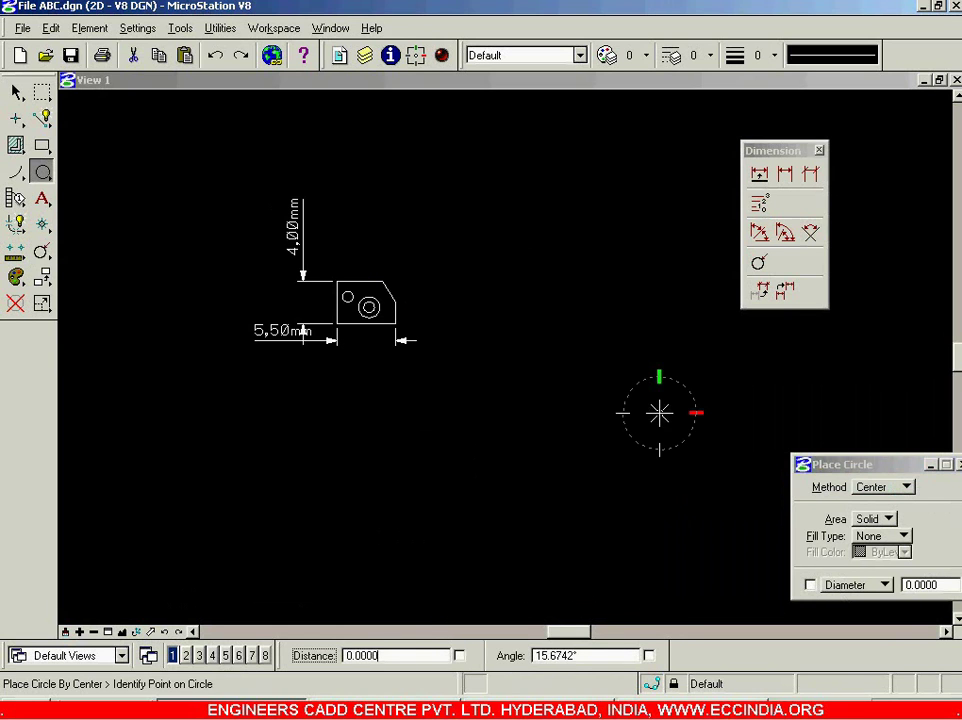
pyautogui.click(576, 514)
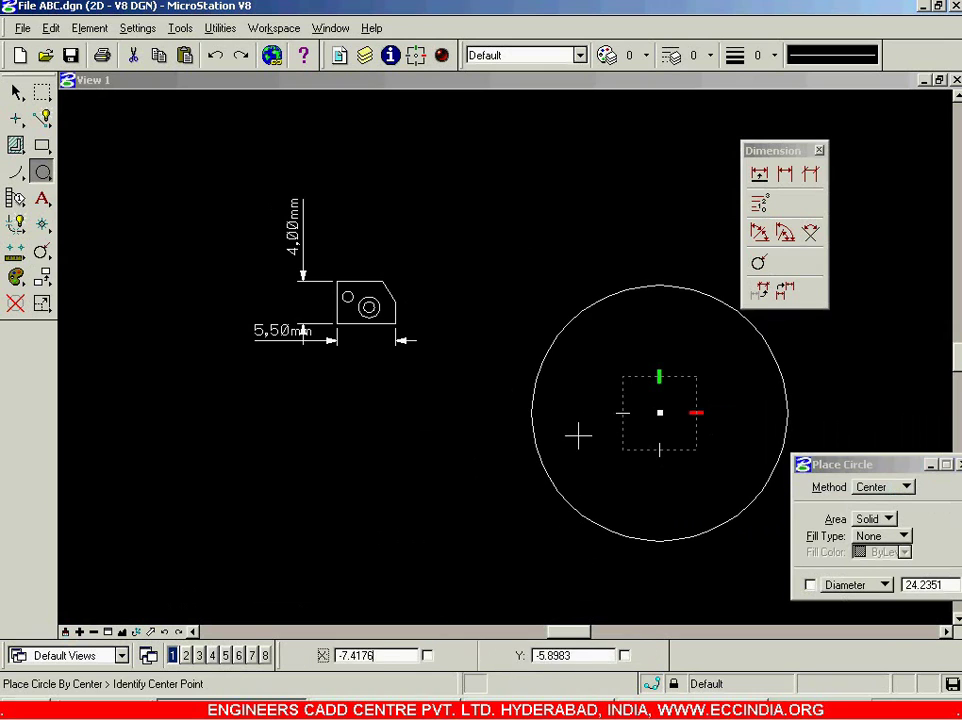
# Dimension the large circle in Radius mode, placing the dimension text outside its left side
pyautogui.click(758, 262)
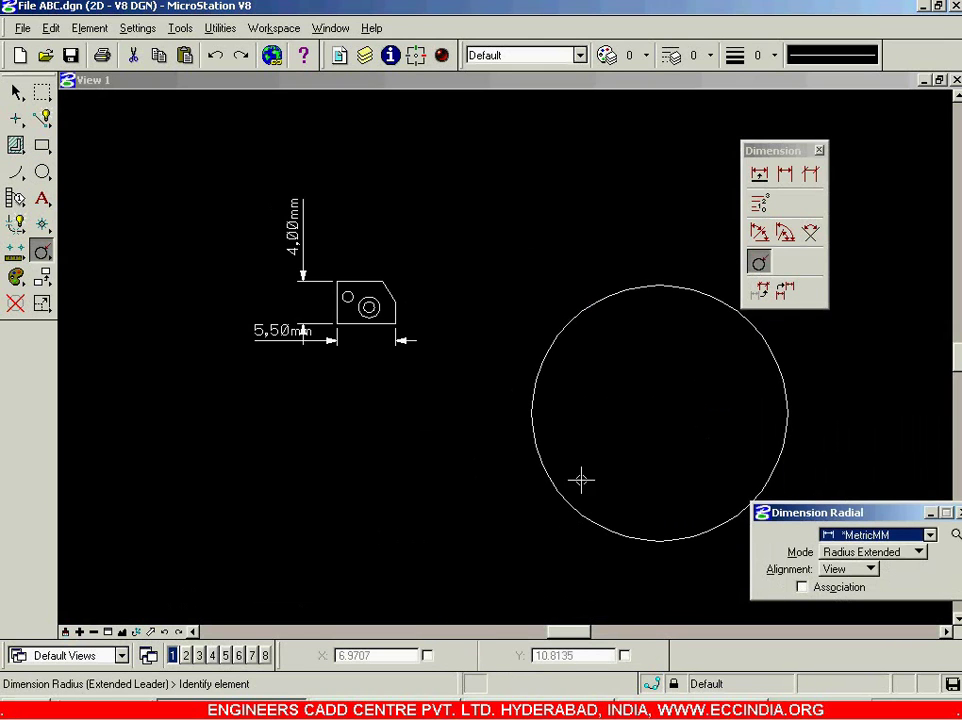
pyautogui.click(860, 552)
pyautogui.click(855, 533)
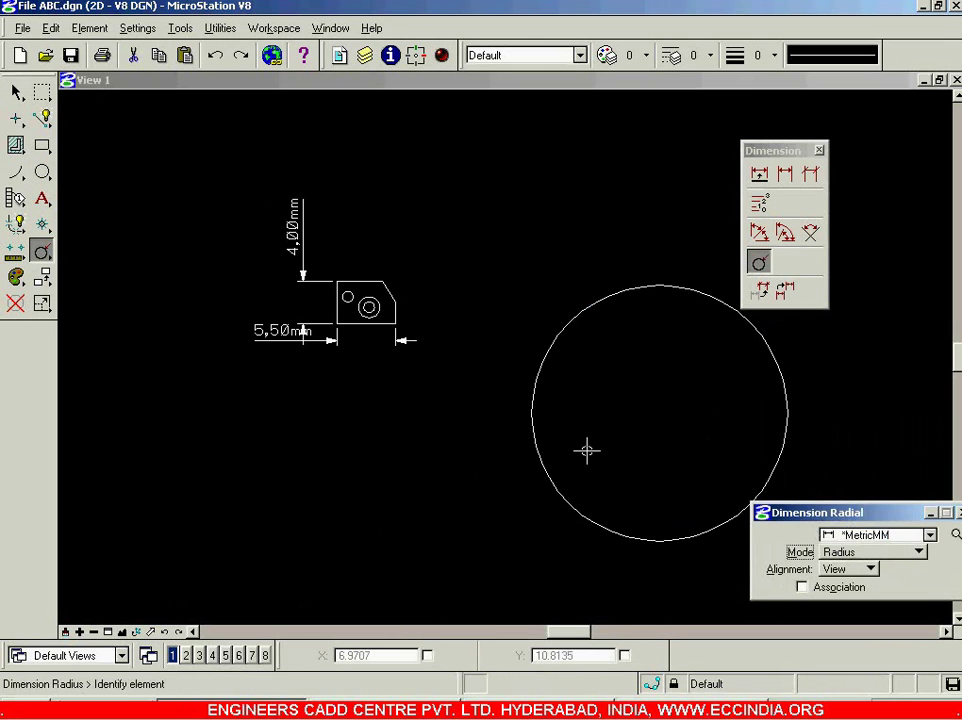
pyautogui.click(532, 447)
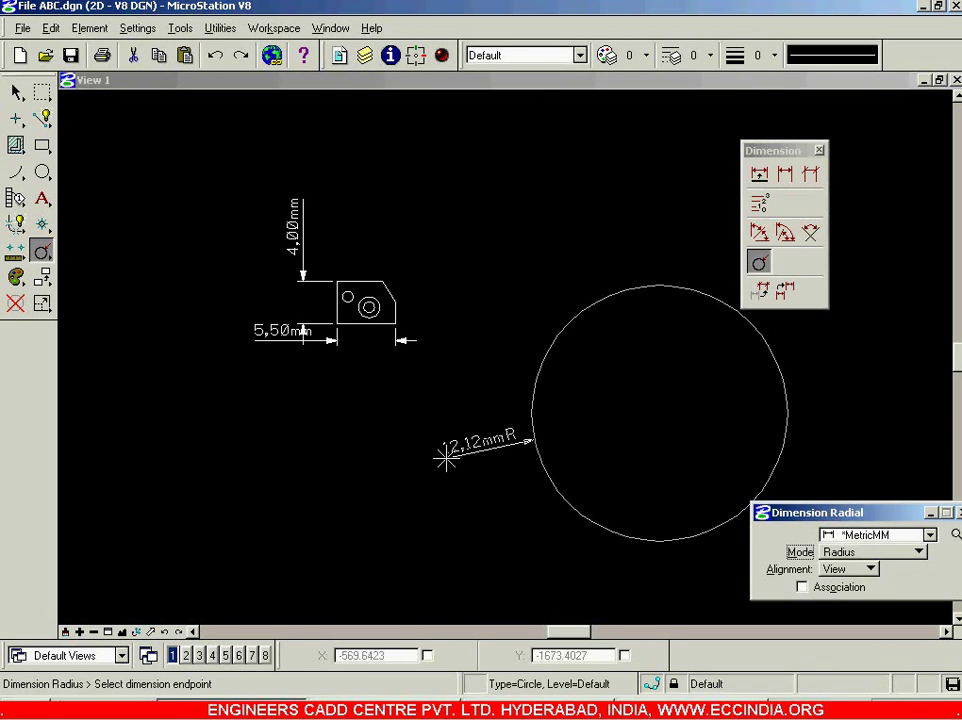
pyautogui.click(389, 462)
pyautogui.scroll(3, 384, 475)
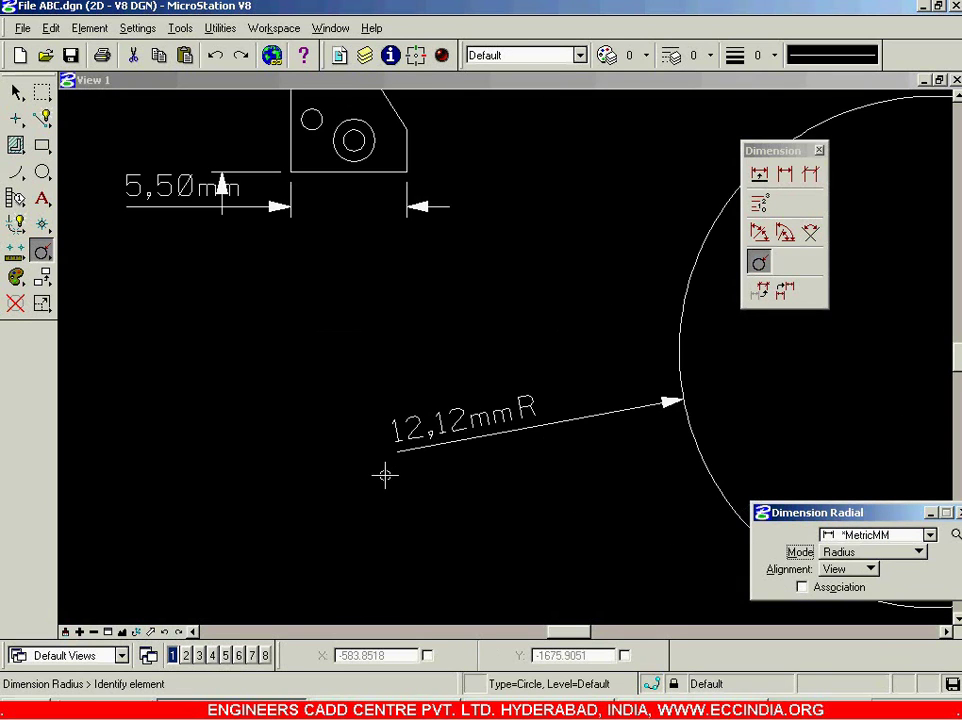
# Dimension the large circle in Radius Extended mode, placing the dimension text outside the circle to its upper left
pyautogui.scroll(-3, 384, 475)
pyautogui.click(845, 555)
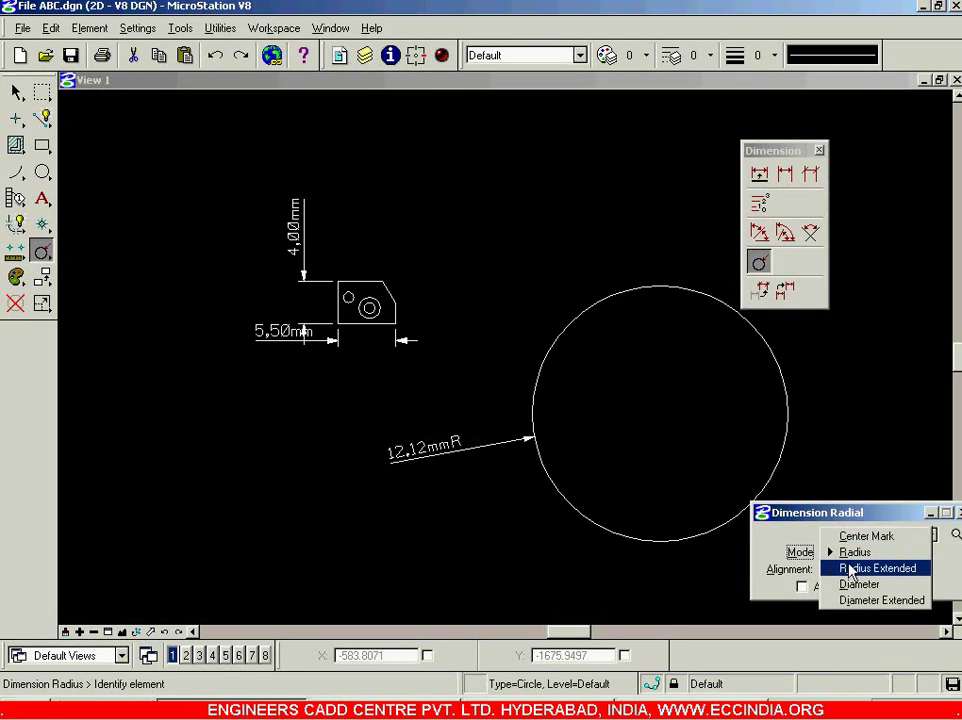
pyautogui.click(847, 567)
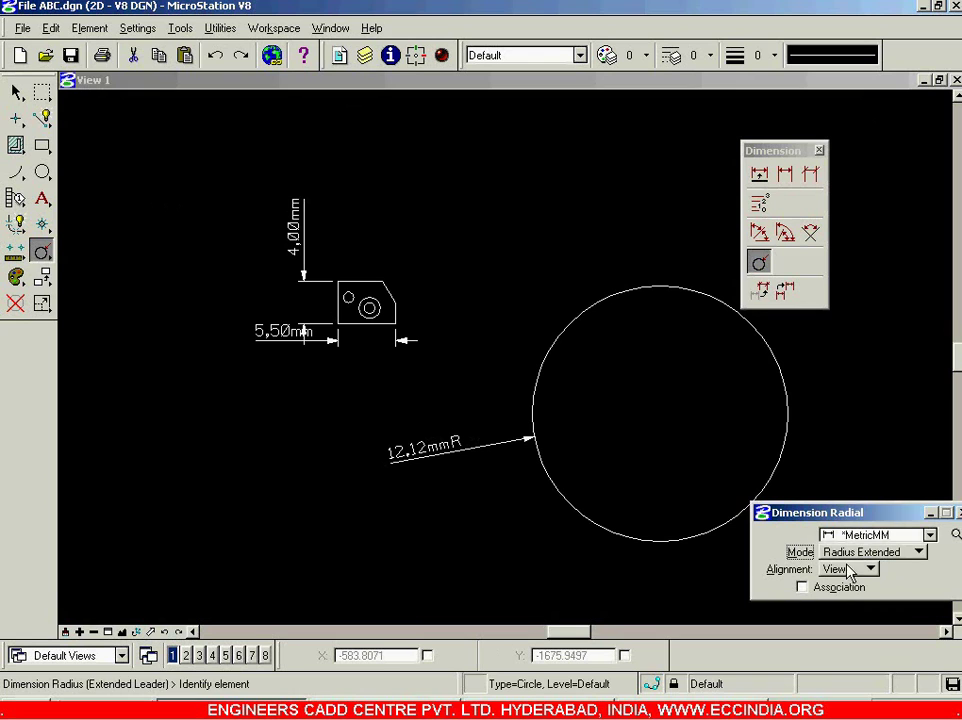
pyautogui.click(617, 530)
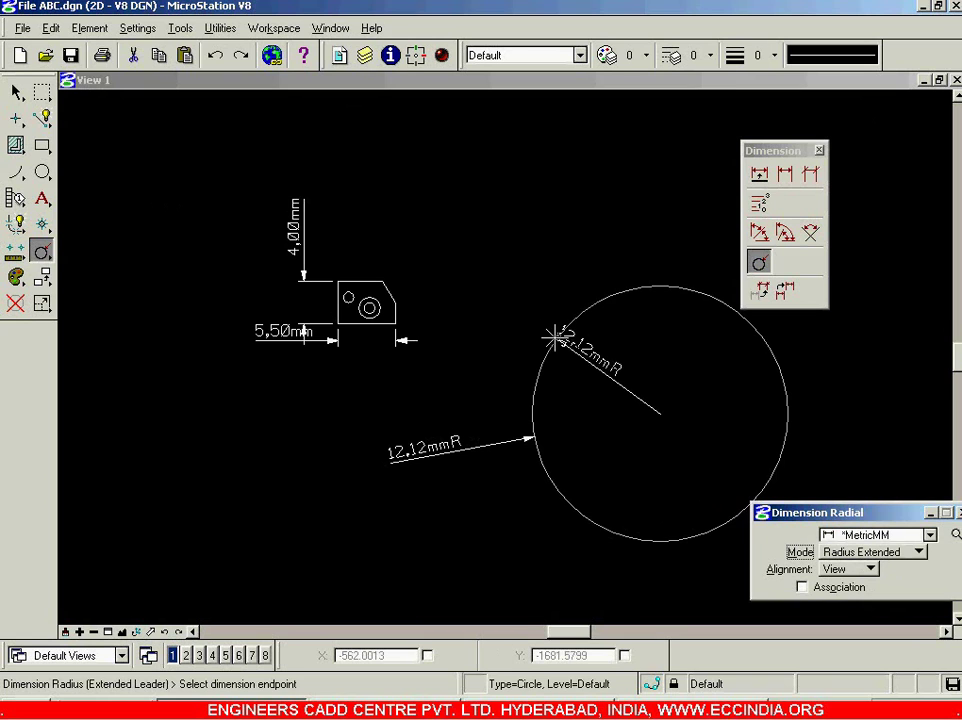
pyautogui.click(455, 197)
# Dimension the large circle in Diameter mode, placing the text outside its lower-left side below the radius dimension
pyautogui.click(917, 553)
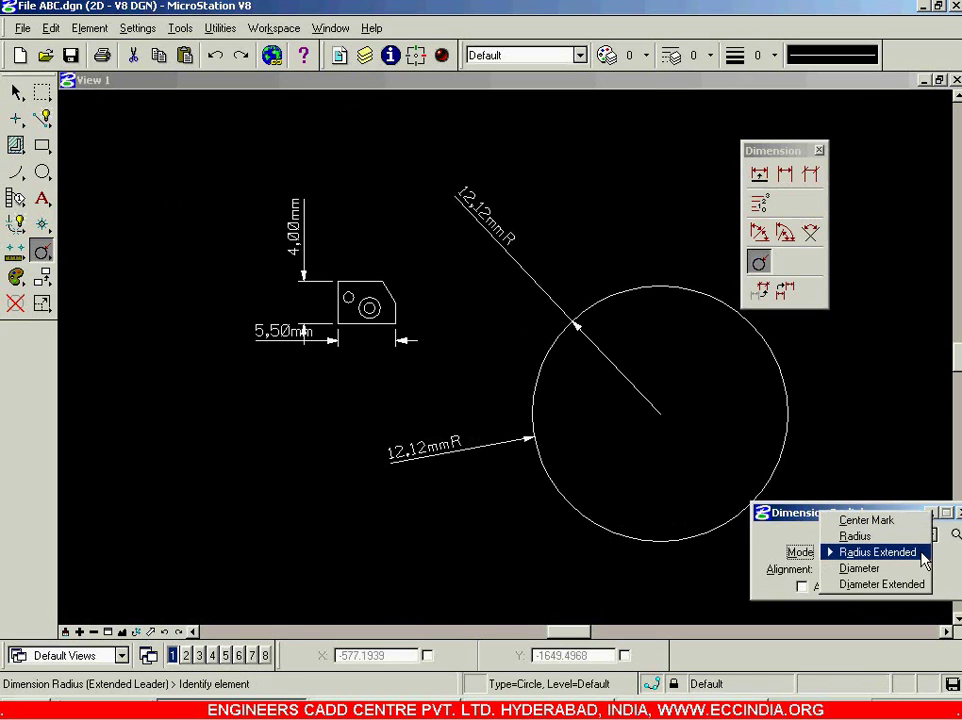
pyautogui.click(862, 568)
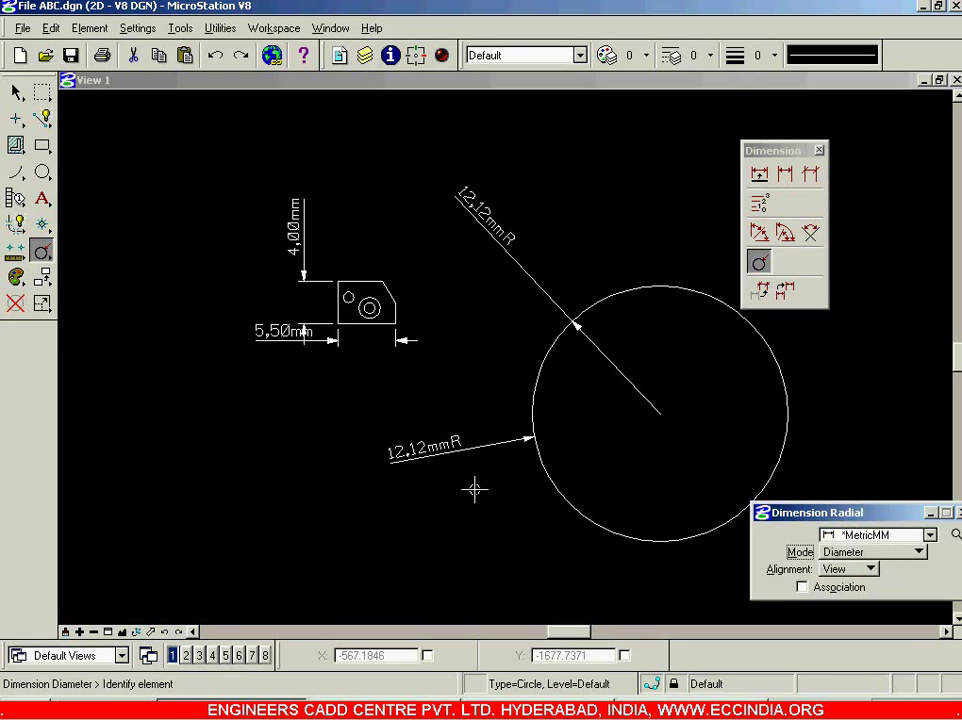
pyautogui.click(543, 468)
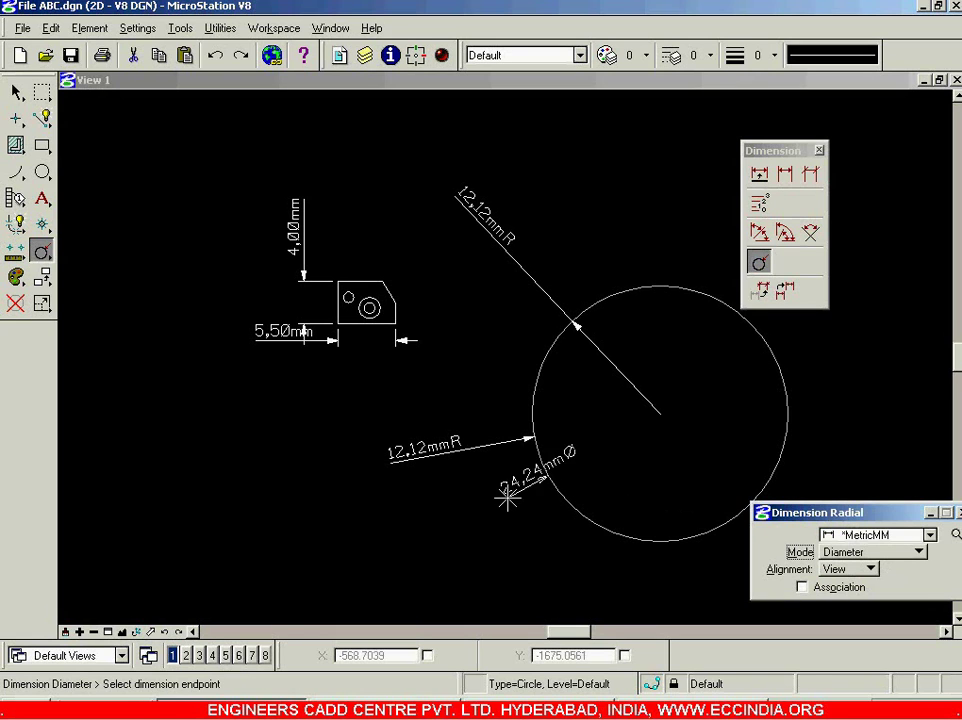
pyautogui.click(415, 518)
# Dimension the large circle in Diameter Extended mode, placing the text outside its lower left below the other dimensions
pyautogui.click(862, 552)
pyautogui.click(866, 568)
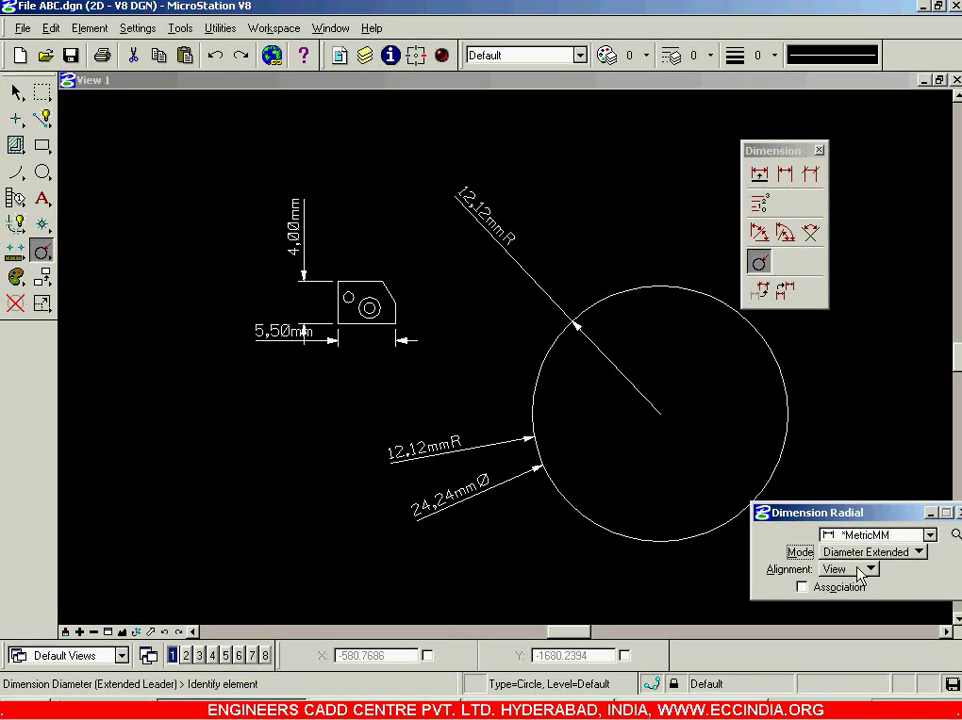
pyautogui.click(593, 524)
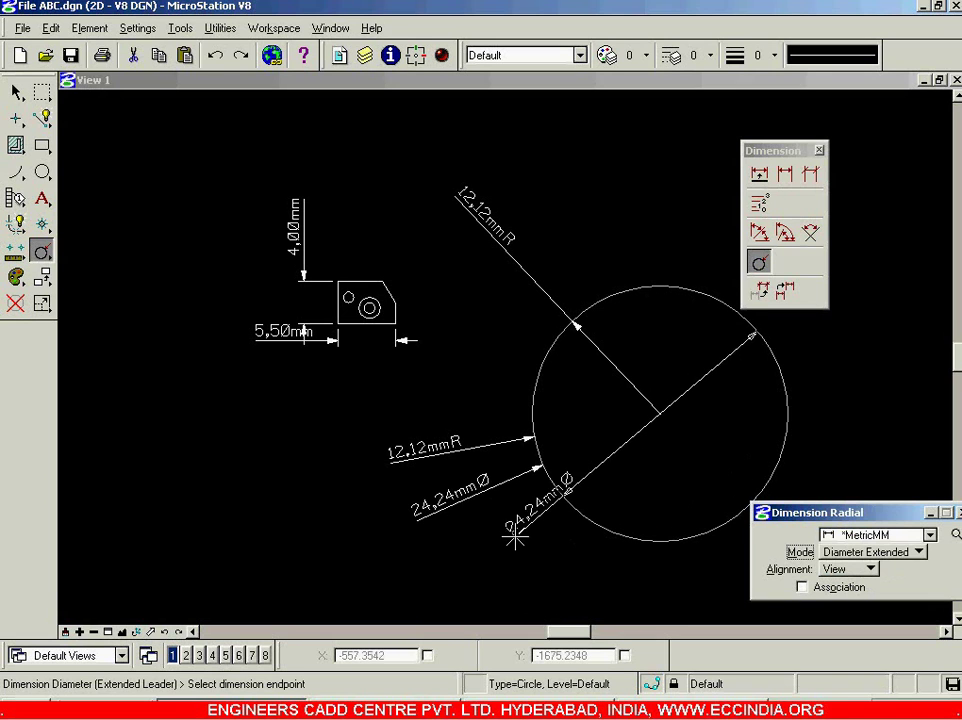
pyautogui.click(440, 580)
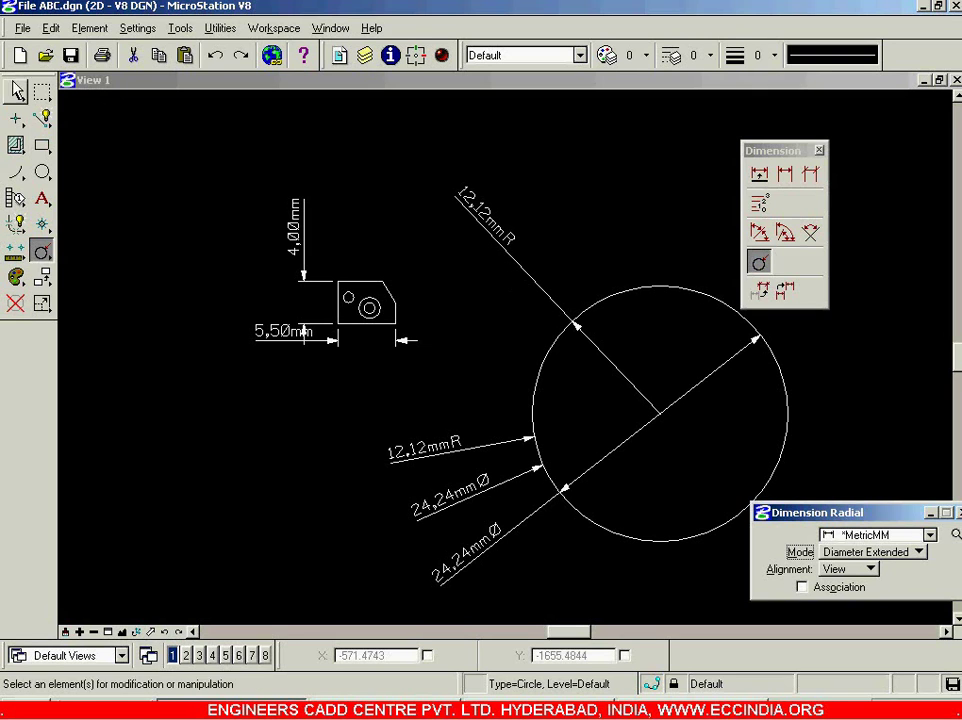
# Delete the large circle together with all of its radius and diameter dimensions
pyautogui.click(16, 91)
pyautogui.click(697, 449)
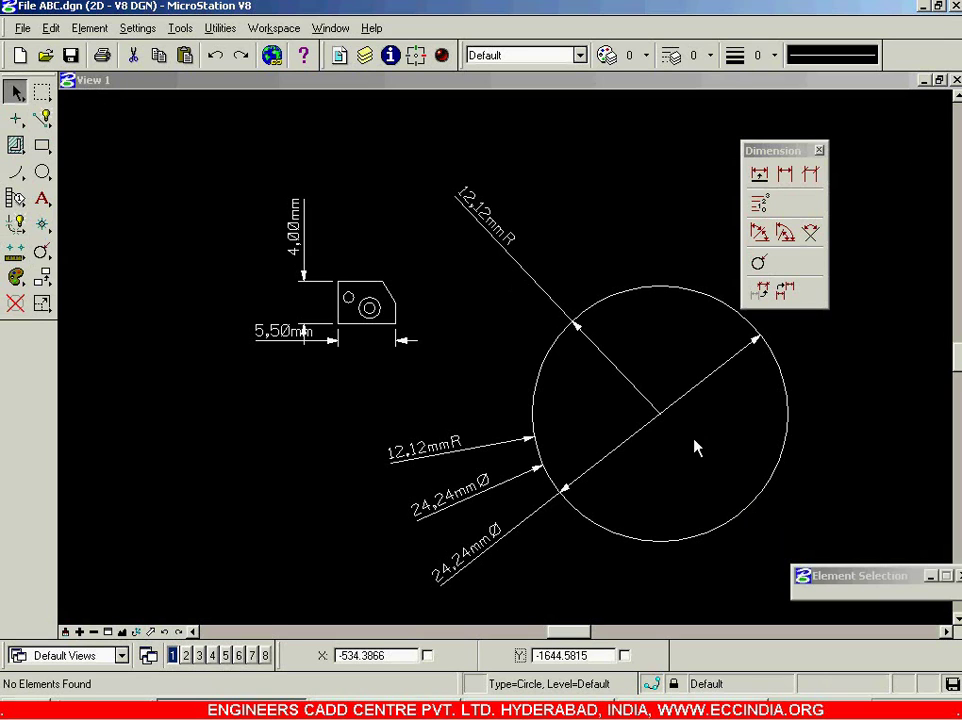
pyautogui.moveTo(448, 607); pyautogui.dragTo(428, 601)
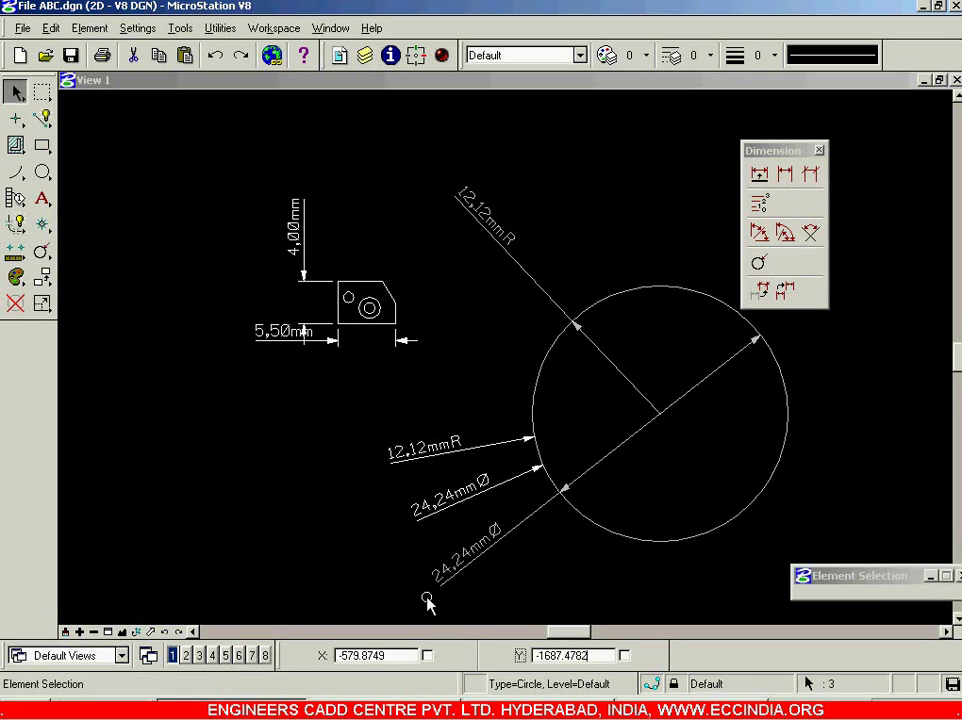
pyautogui.press('Delete')
pyautogui.click(477, 490)
pyautogui.press('Delete')
pyautogui.click(454, 452)
pyautogui.press('Delete')
pyautogui.scroll(6, 280, 254)
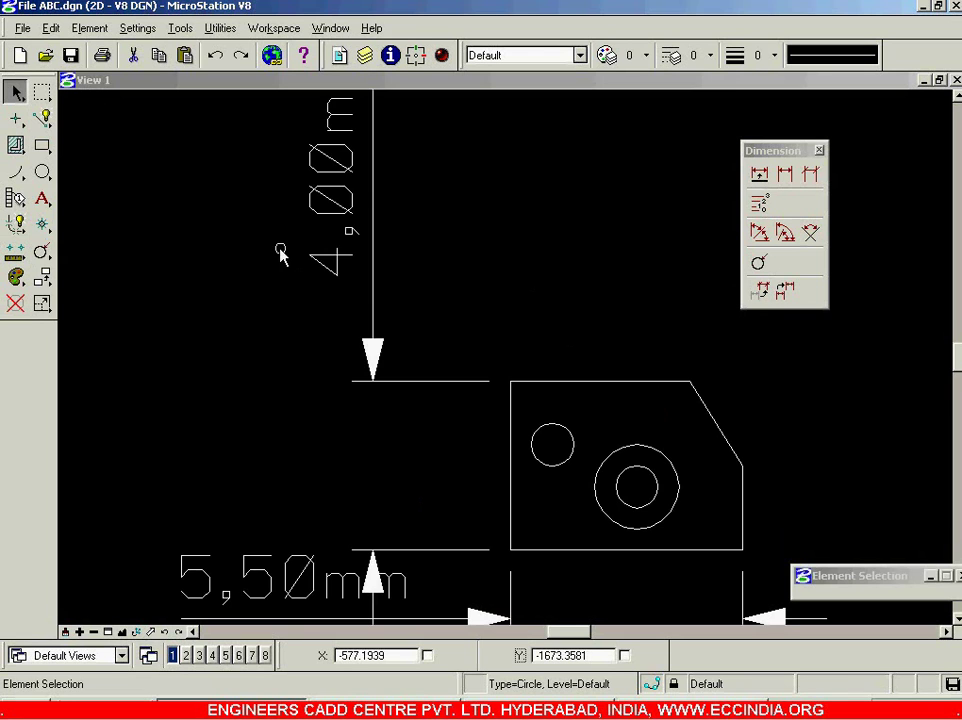
pyautogui.scroll(-3, 280, 252)
pyautogui.scroll(3, 445, 268)
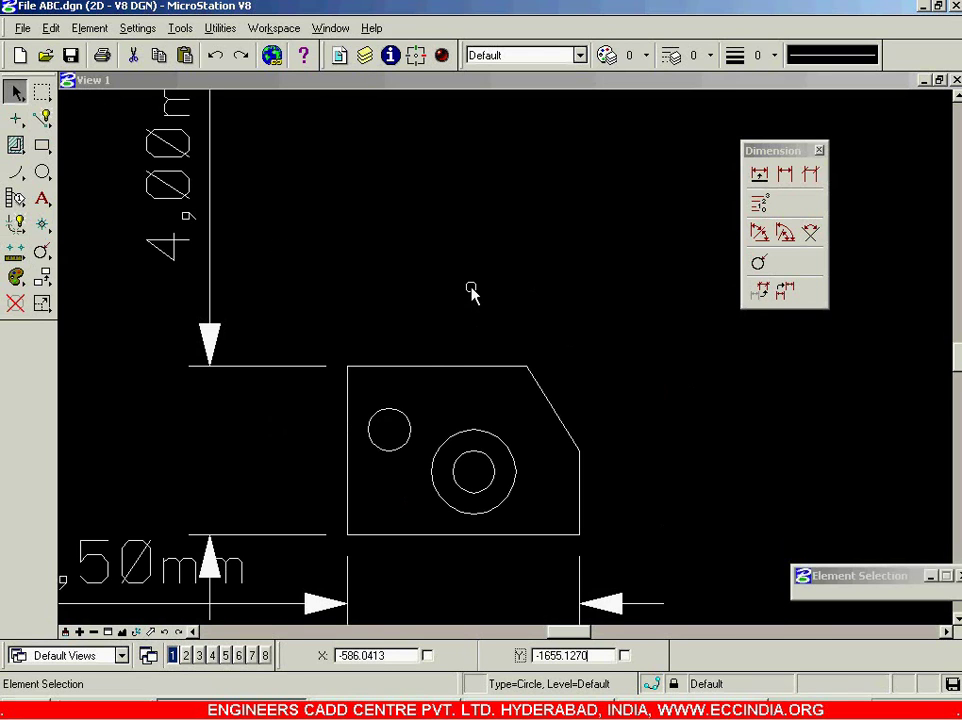
pyautogui.scroll(-3, 471, 290)
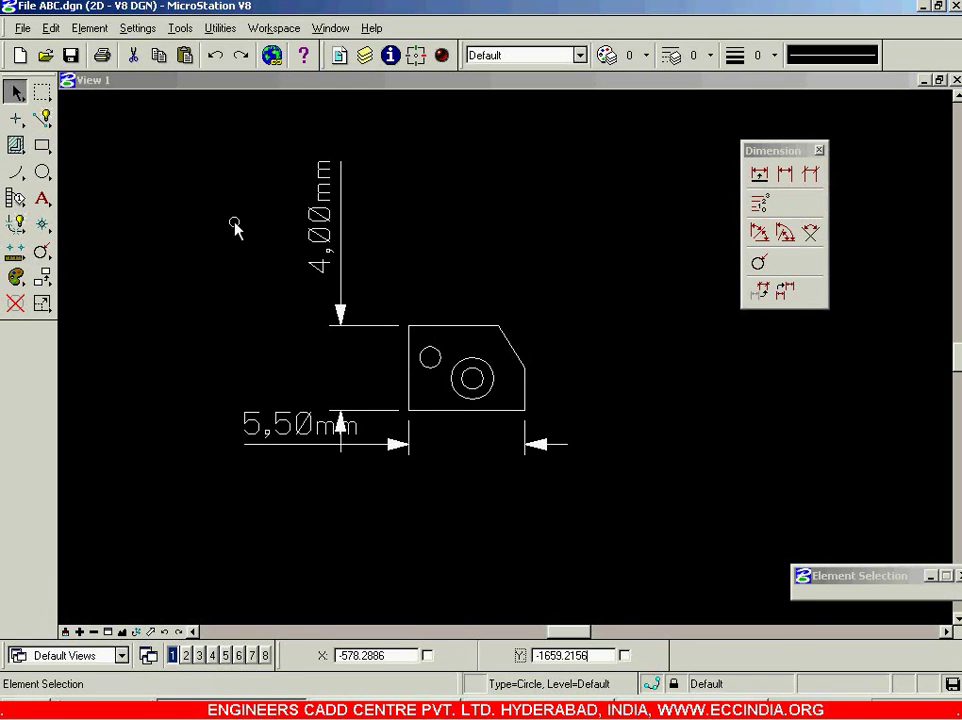
pyautogui.scroll(-3, 236, 225)
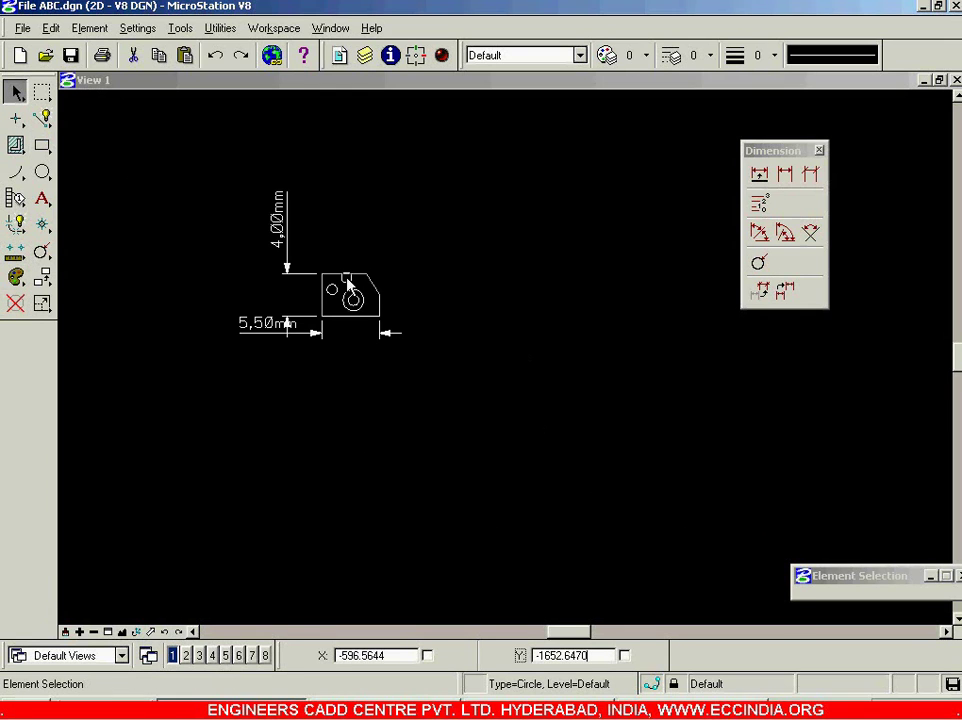
# Draw a staircase SmartLine in an empty area, with treads about 17.34, 18.68 and 15.91 mm long and a final vertical segment
pyautogui.click(381, 295)
pyautogui.keyDown('shift'); pyautogui.moveTo(193, 407); pyautogui.dragTo(530, 385); pyautogui.keyUp('shift')
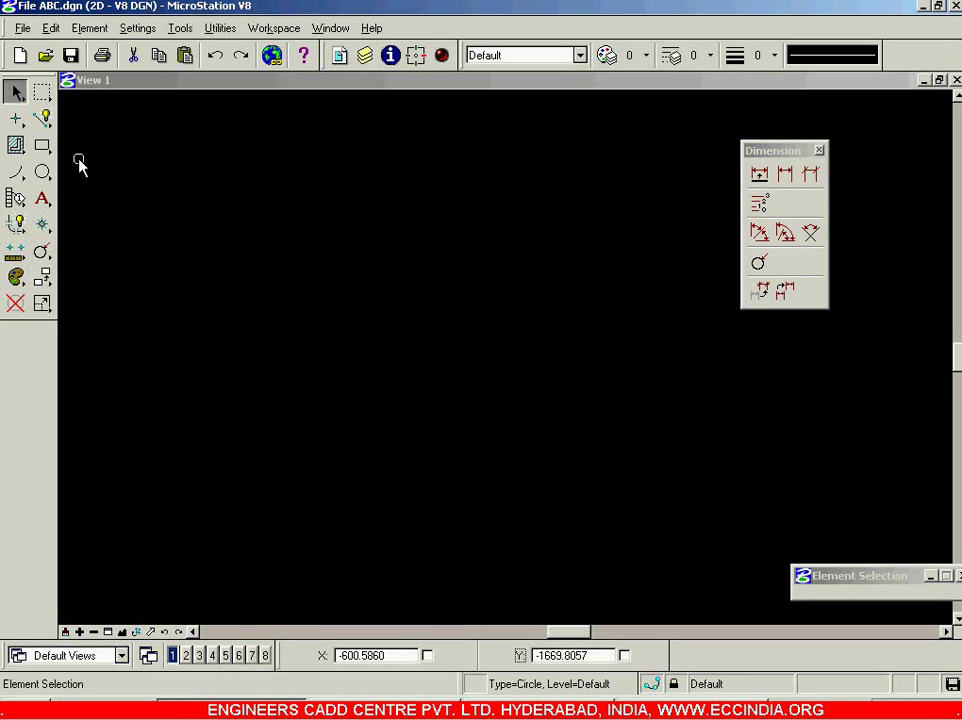
pyautogui.click(42, 118)
pyautogui.click(174, 424)
pyautogui.click(356, 424)
pyautogui.click(357, 332)
pyautogui.click(554, 332)
pyautogui.click(555, 240)
pyautogui.moveTo(777, 155)
pyautogui.mouseDown()
pyautogui.moveTo(711, 157)
pyautogui.moveTo(230, 507)
pyautogui.moveTo(146, 524)
pyautogui.moveTo(122, 569)
pyautogui.moveTo(142, 617)
pyautogui.mouseUp()
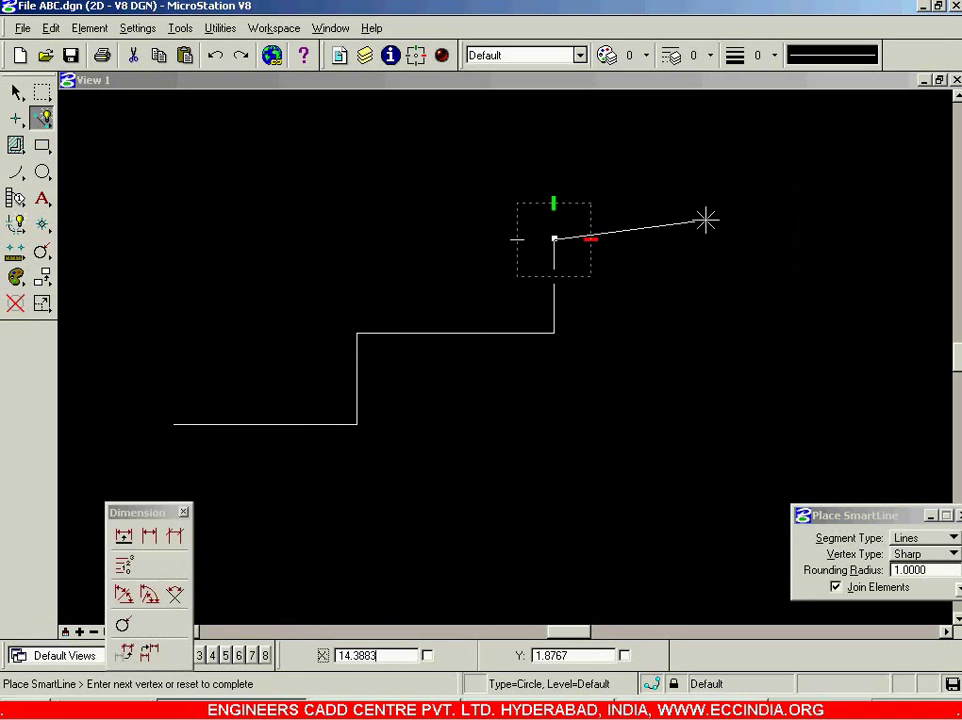
pyautogui.click(720, 239)
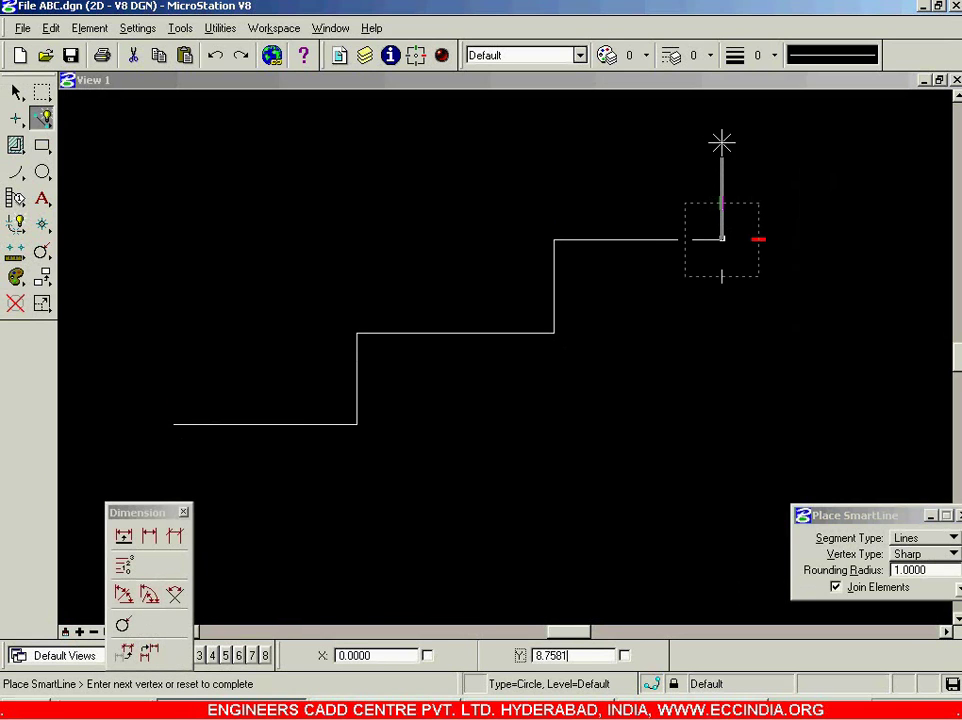
pyautogui.click(721, 105)
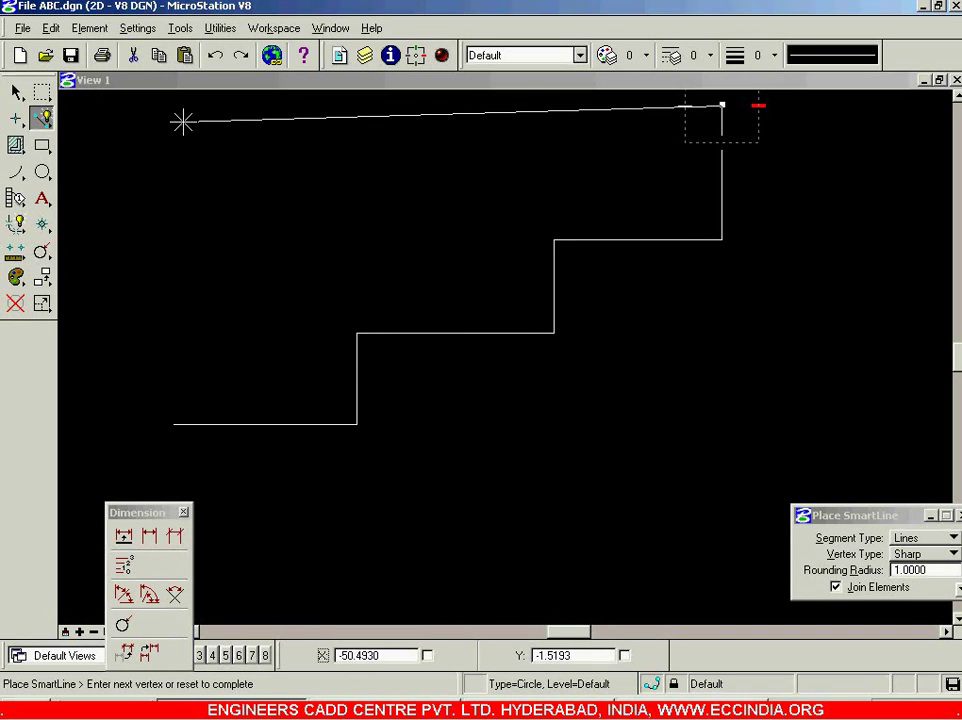
# Close the stepped outline with a horizontal upper edge and a vertical left edge back to the starting point
pyautogui.press('Return')
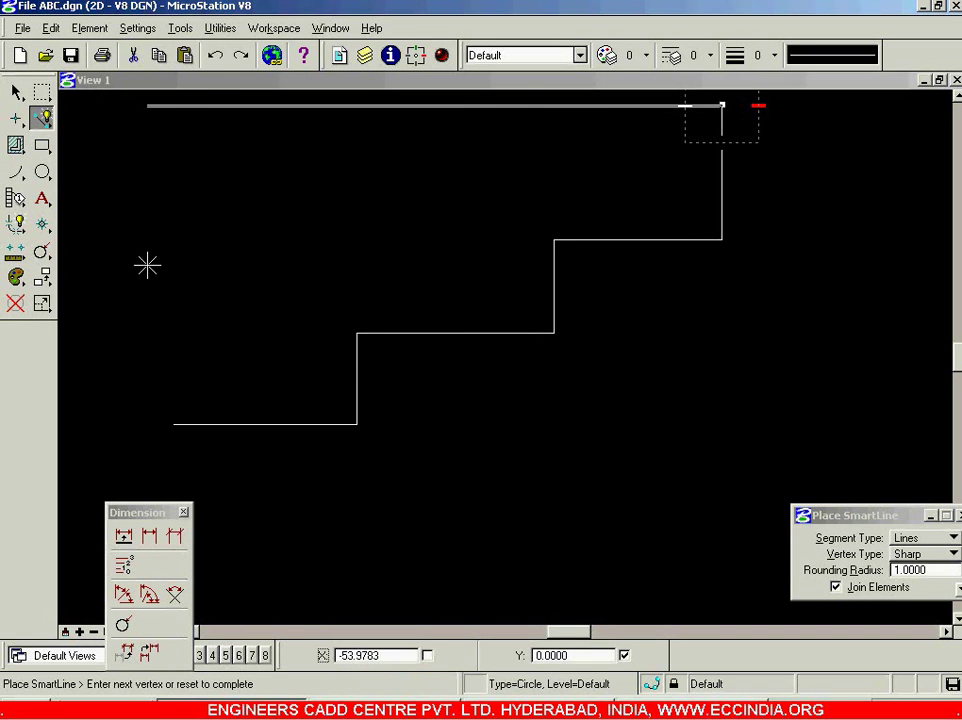
pyautogui.click(175, 428)
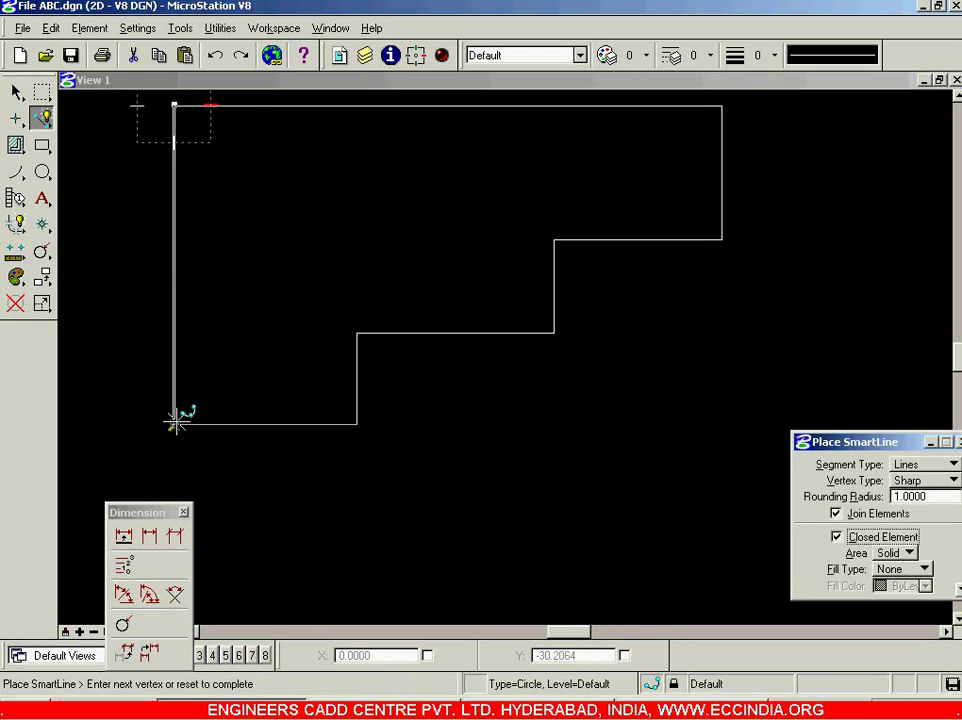
pyautogui.click(175, 423)
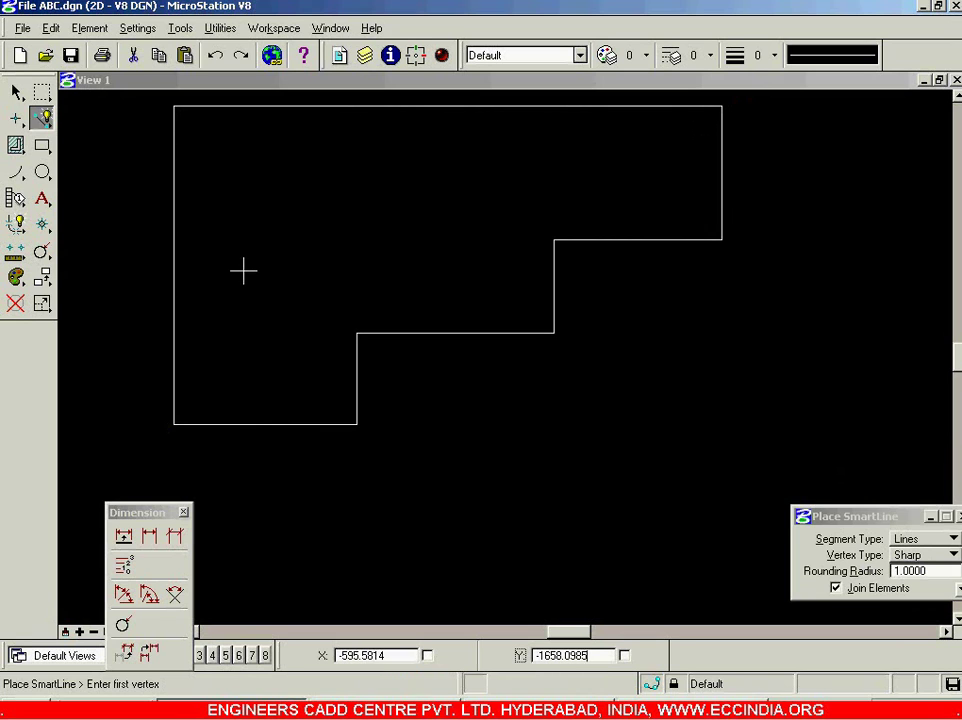
# Dimension the three horizontal step edges of the outline individually with Dimension Element, placing each dimension below its edge
pyautogui.moveTo(160, 514); pyautogui.dragTo(103, 436)
pyautogui.click(64, 455)
pyautogui.click(66, 456)
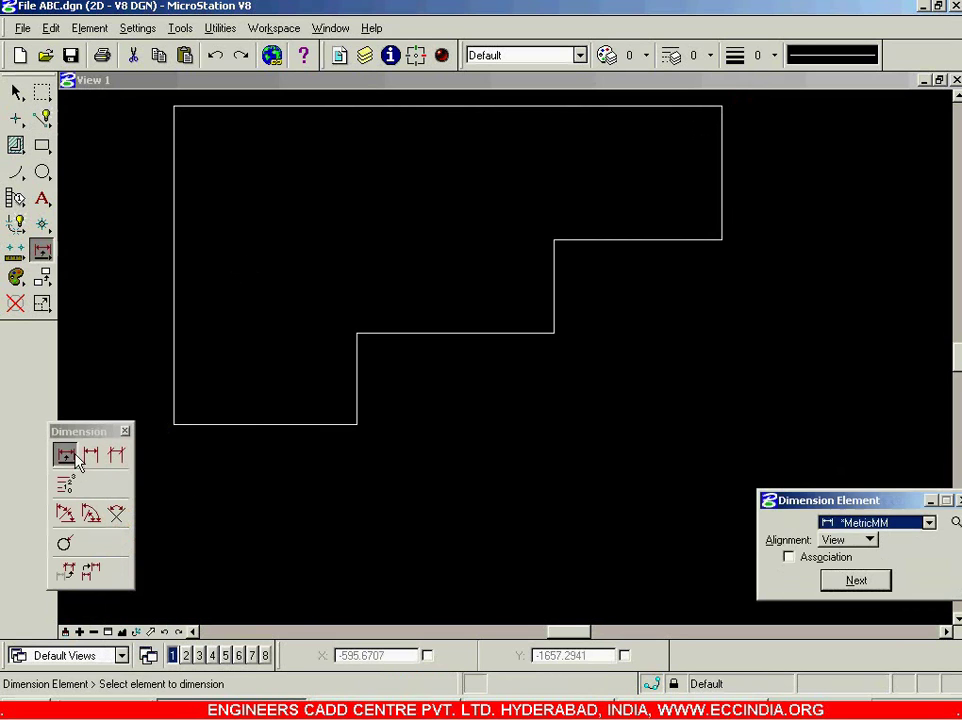
pyautogui.click(224, 431)
pyautogui.click(223, 509)
pyautogui.click(446, 337)
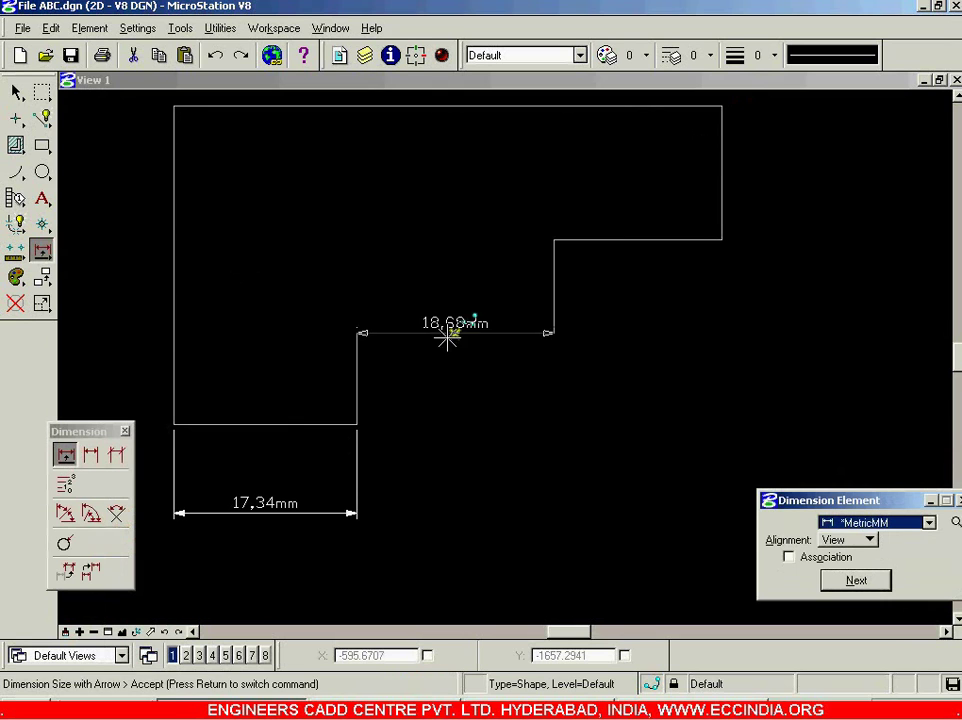
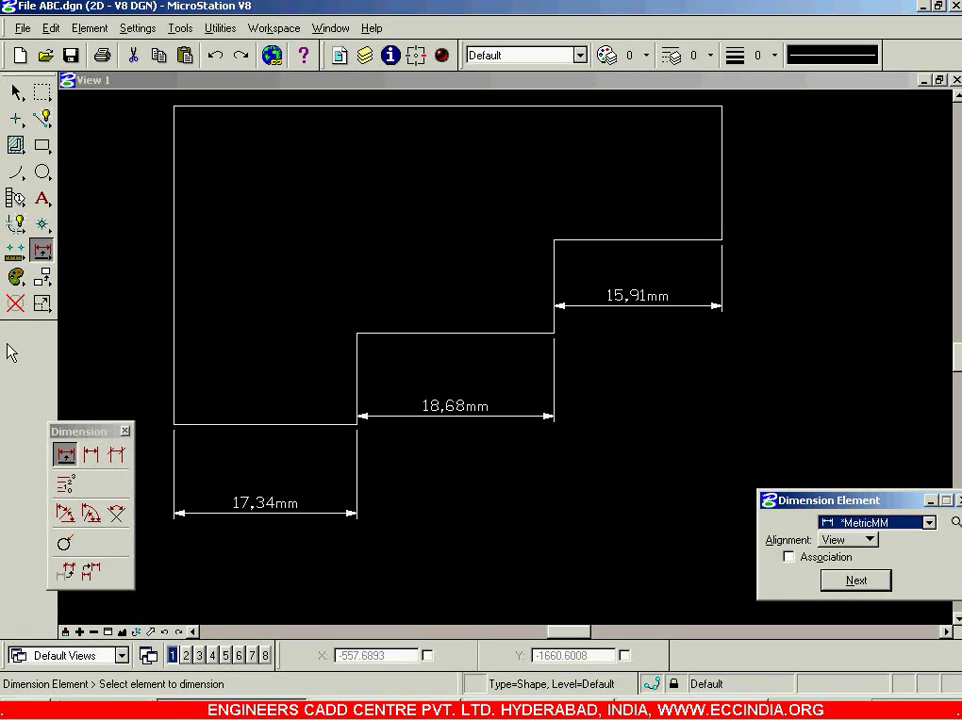
# Delete the three horizontal step dimensions and refresh the view
pyautogui.click(15, 303)
pyautogui.click(263, 508)
pyautogui.click(424, 421)
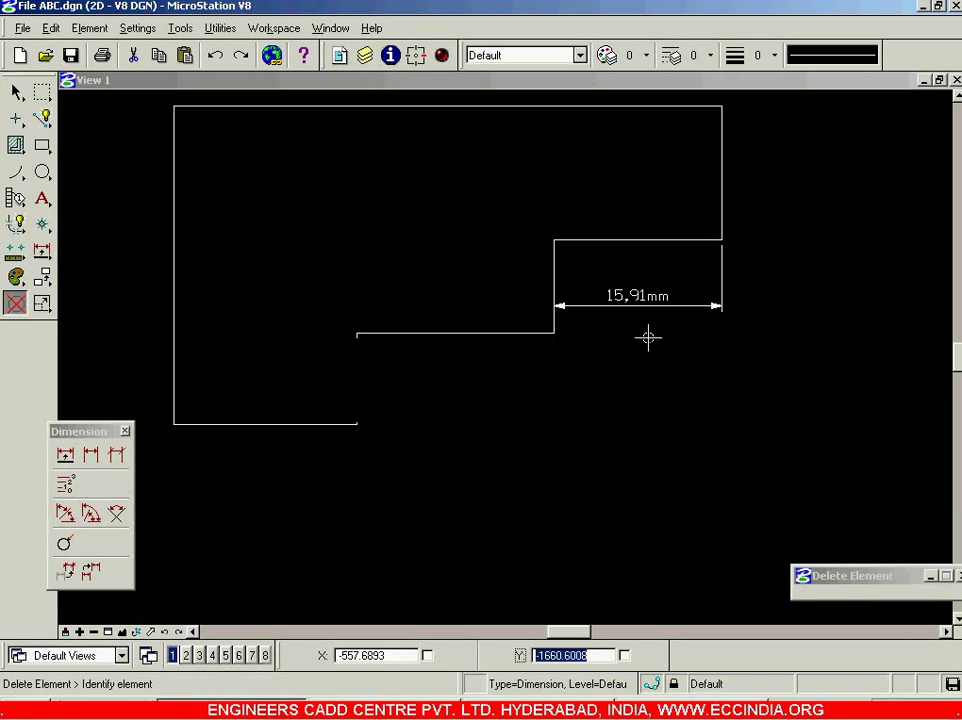
pyautogui.click(640, 306)
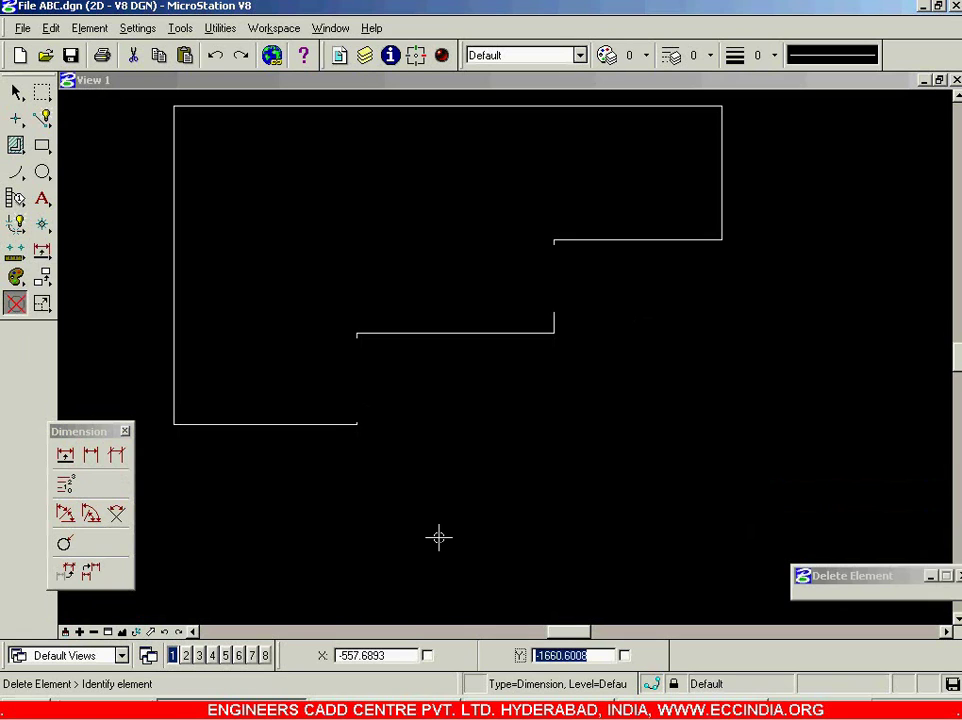
pyautogui.click(66, 638)
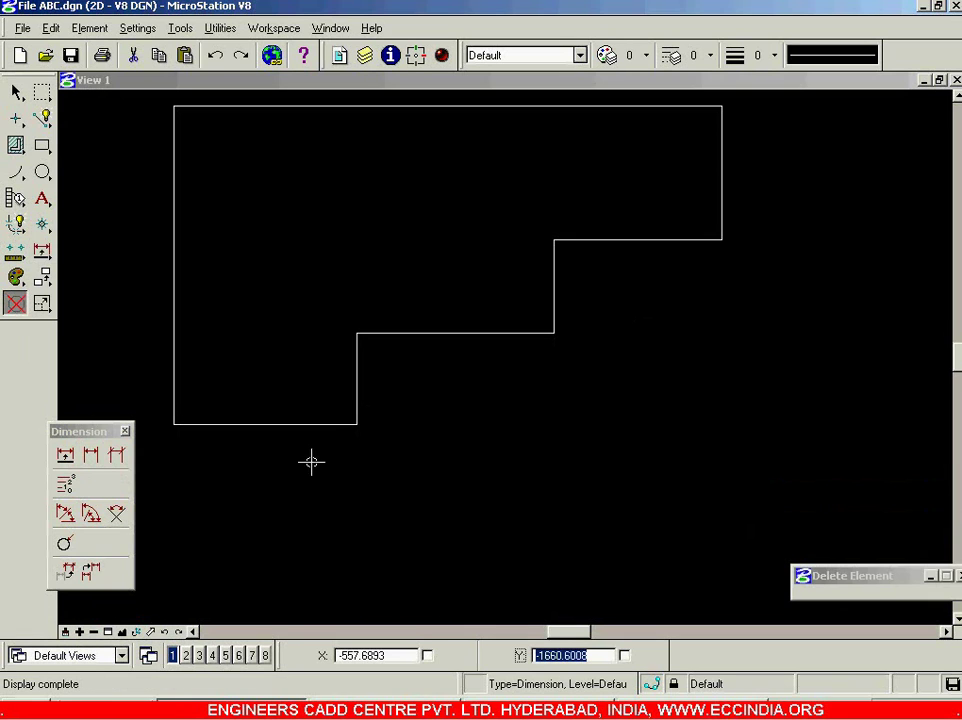
# Place a chain of Dimension Size with Arrow dimensions below the outline, from its lower-left corner across the three step corners
pyautogui.click(90, 456)
pyautogui.moveTo(90, 440); pyautogui.dragTo(72, 120)
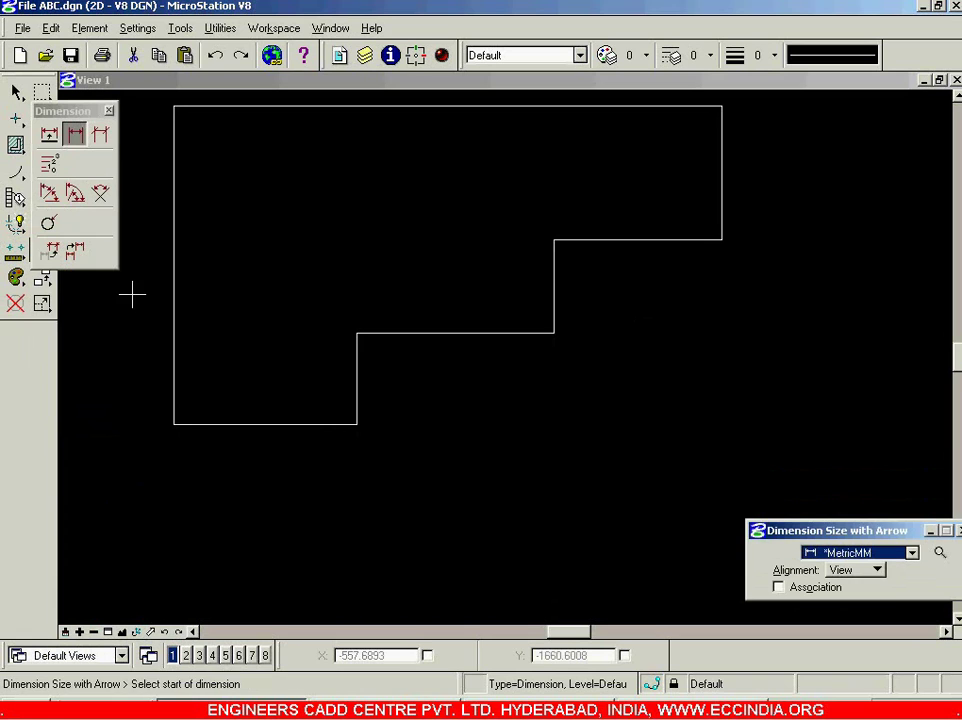
pyautogui.click(174, 426)
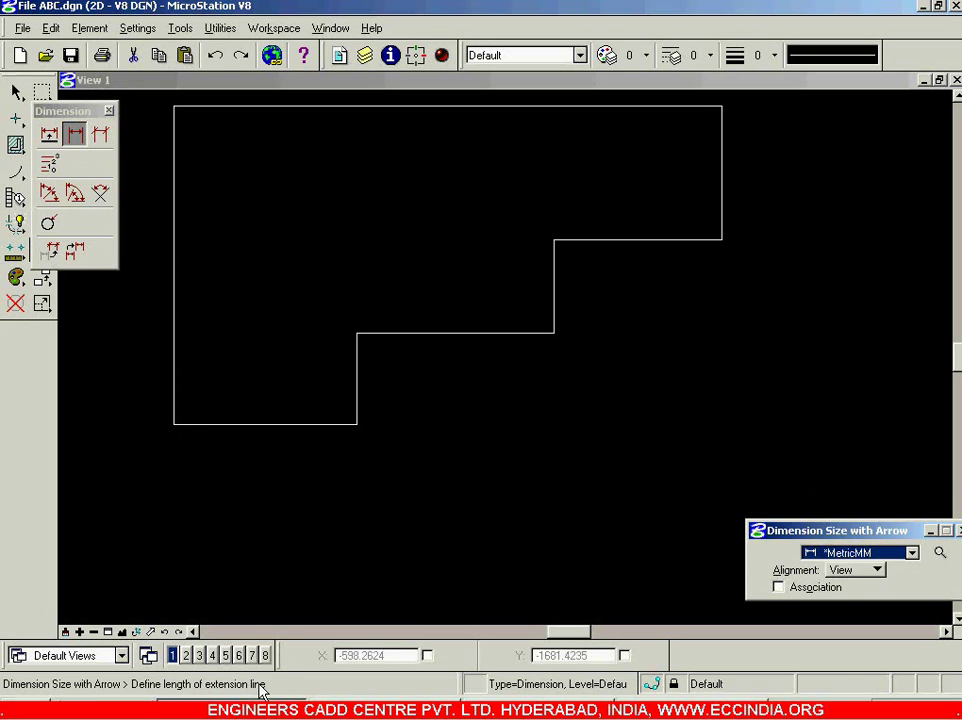
pyautogui.click(175, 545)
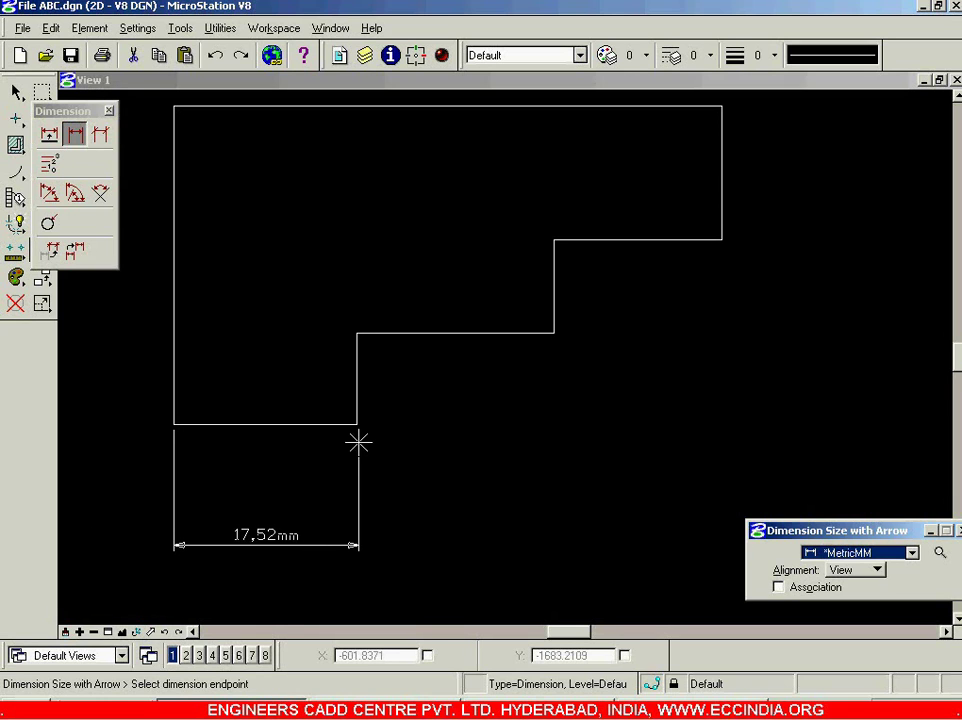
pyautogui.click(357, 426)
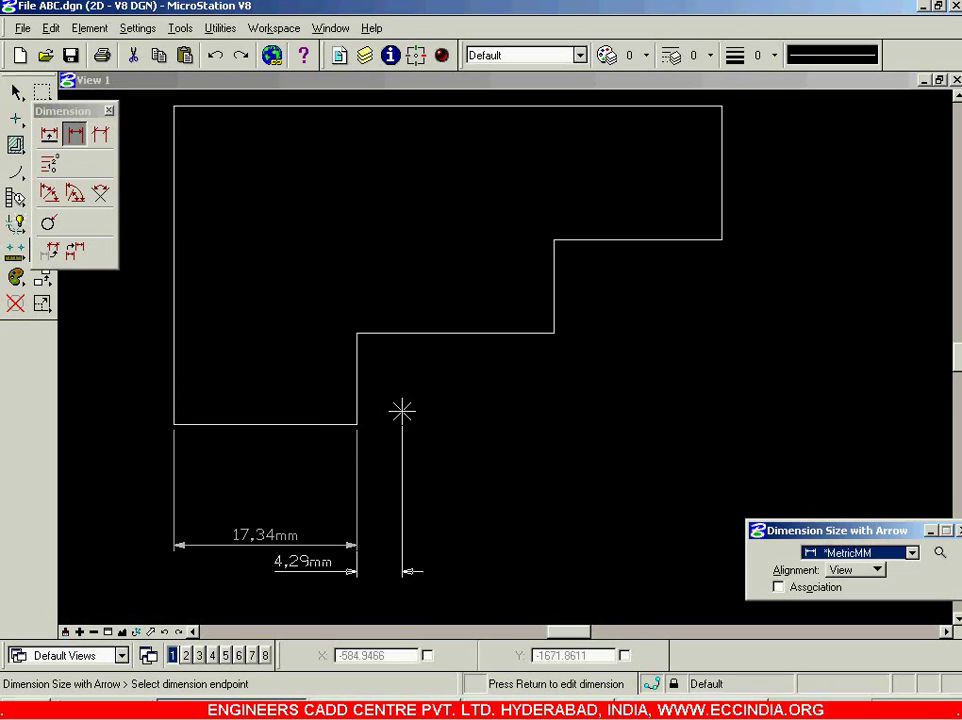
pyautogui.click(554, 332)
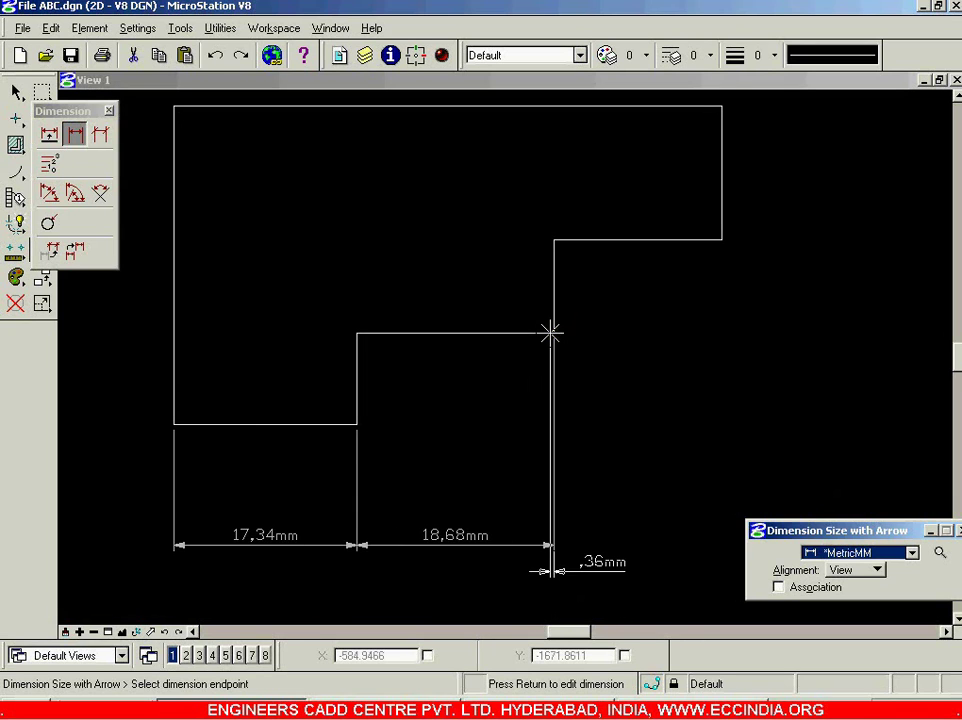
pyautogui.click(724, 239)
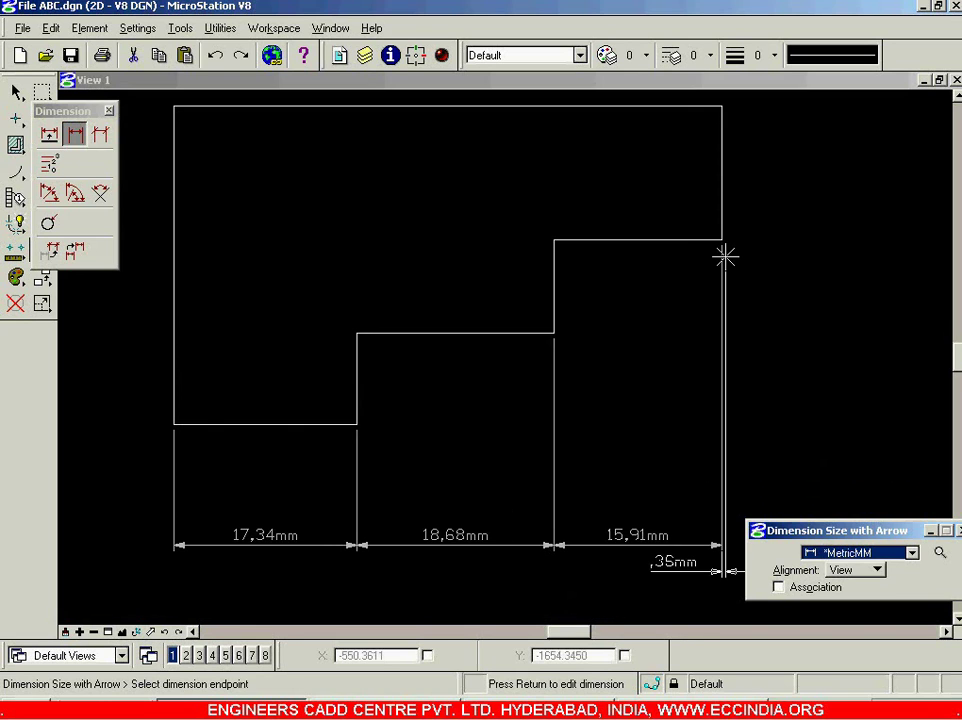
pyautogui.scroll(-4, 723, 258)
pyautogui.scroll(2, 764, 253)
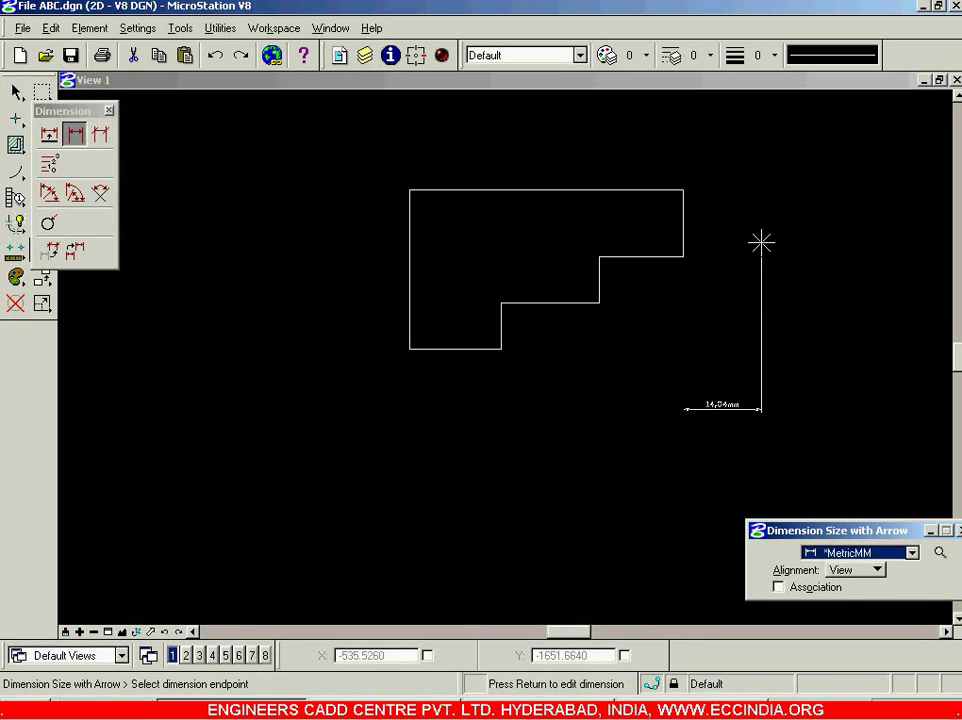
# Try extending the arrow dimension chain to three free points beyond the outline's right edge, and undo the whole chain
pyautogui.click(762, 243)
pyautogui.click(843, 240)
pyautogui.click(897, 218)
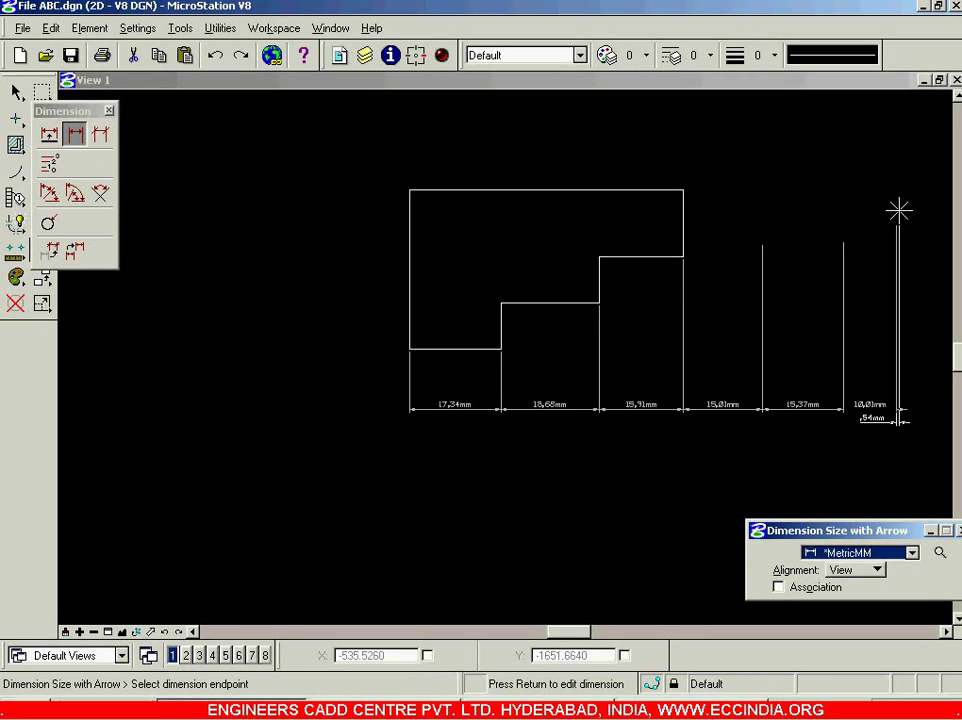
pyautogui.rightClick(897, 216)
pyautogui.scroll(2, 733, 353)
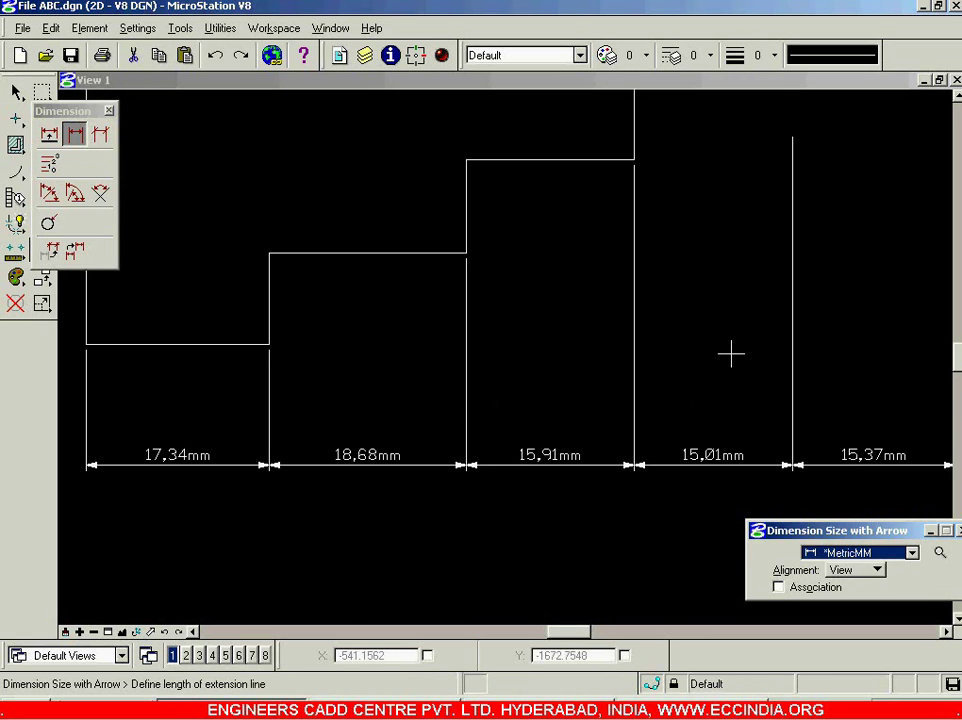
pyautogui.scroll(-2, 730, 350)
pyautogui.scroll(2, 725, 345)
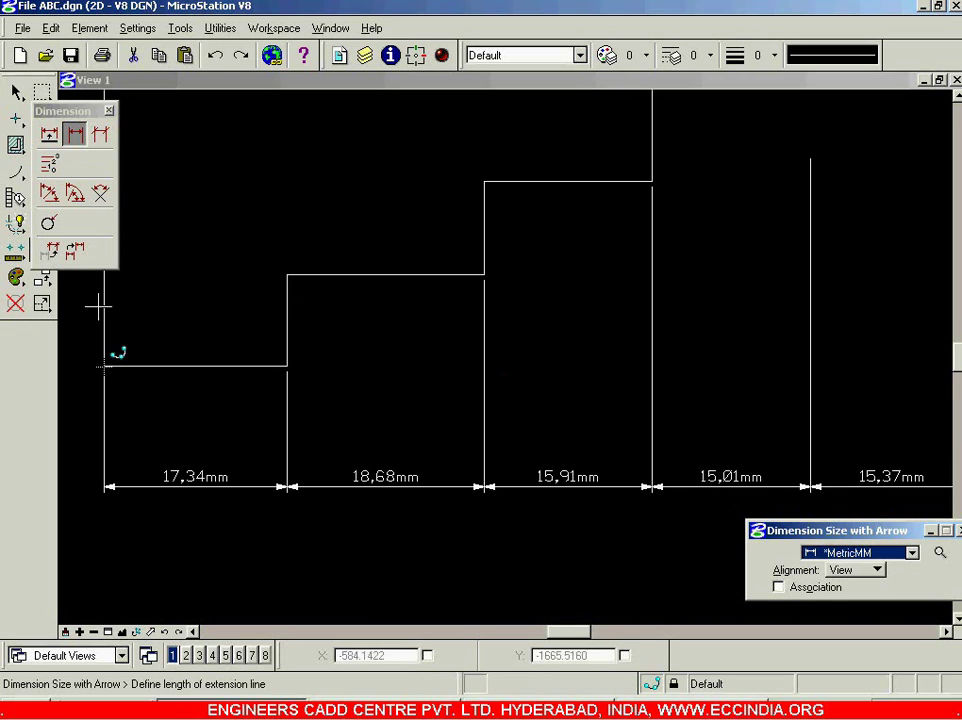
pyautogui.hotkey('ctrl', 'z')
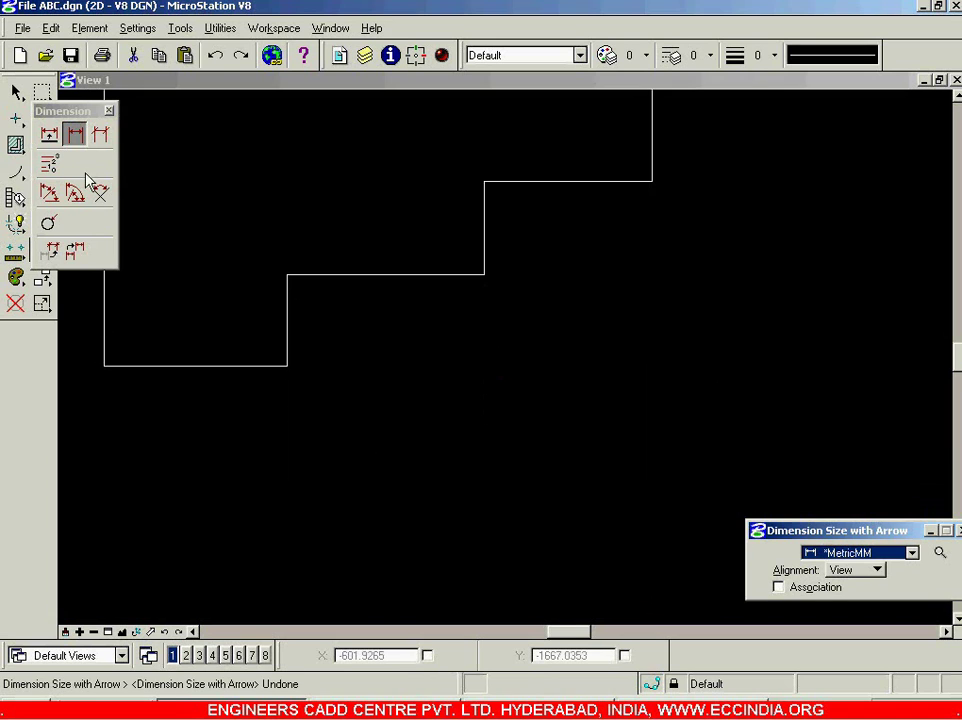
# Place a Dimension Size with Arrow chain below the outline, from its lower-left corner across the three step corners, and delete it
pyautogui.click(67, 136)
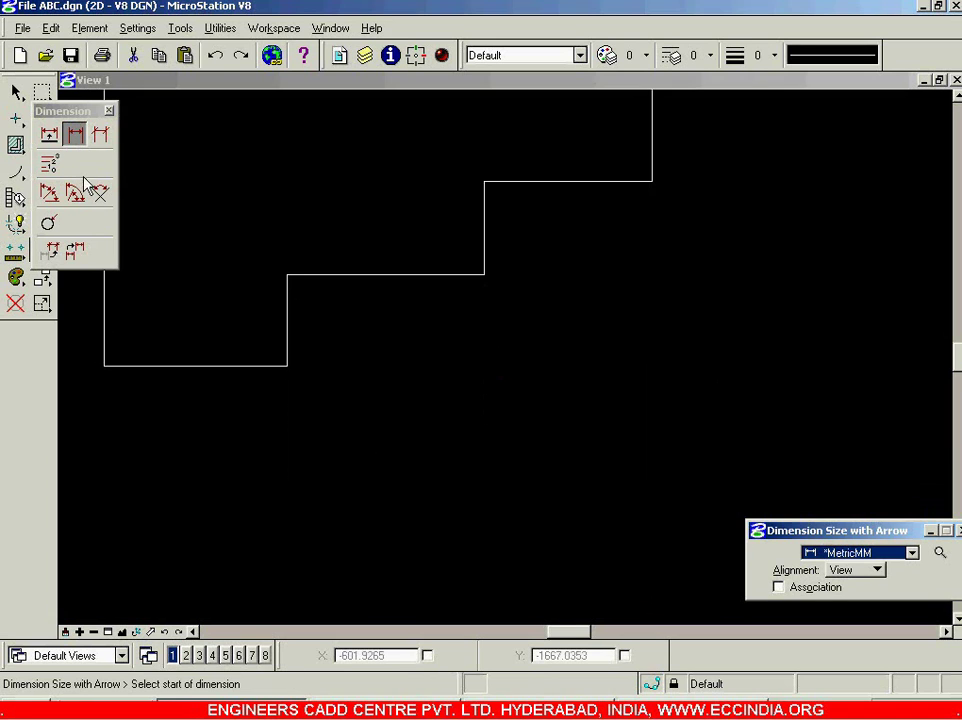
pyautogui.click(104, 365)
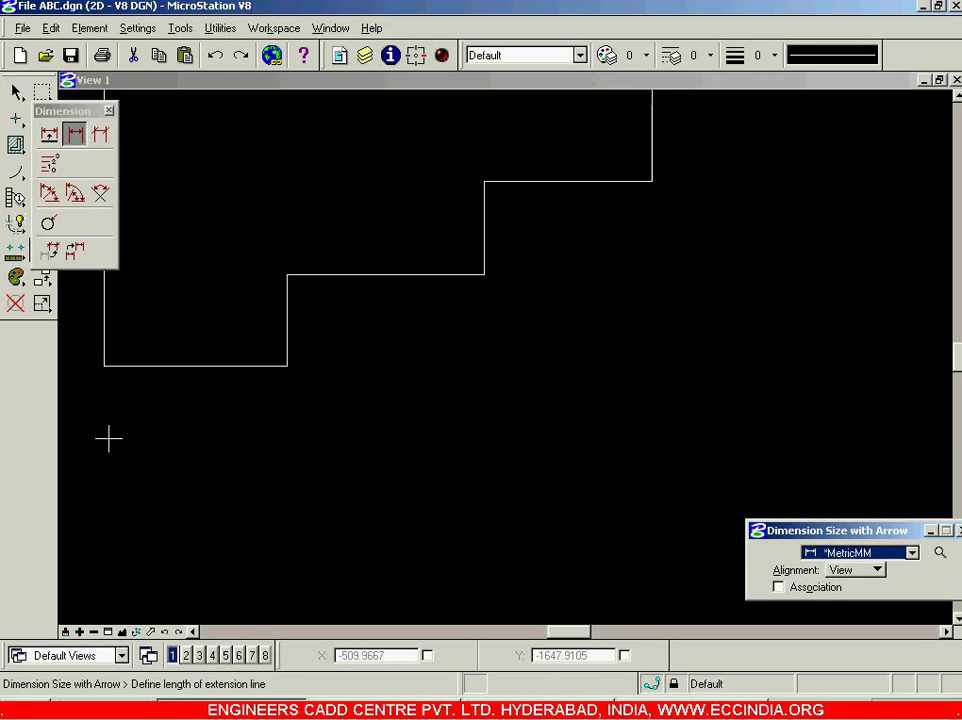
pyautogui.click(107, 530)
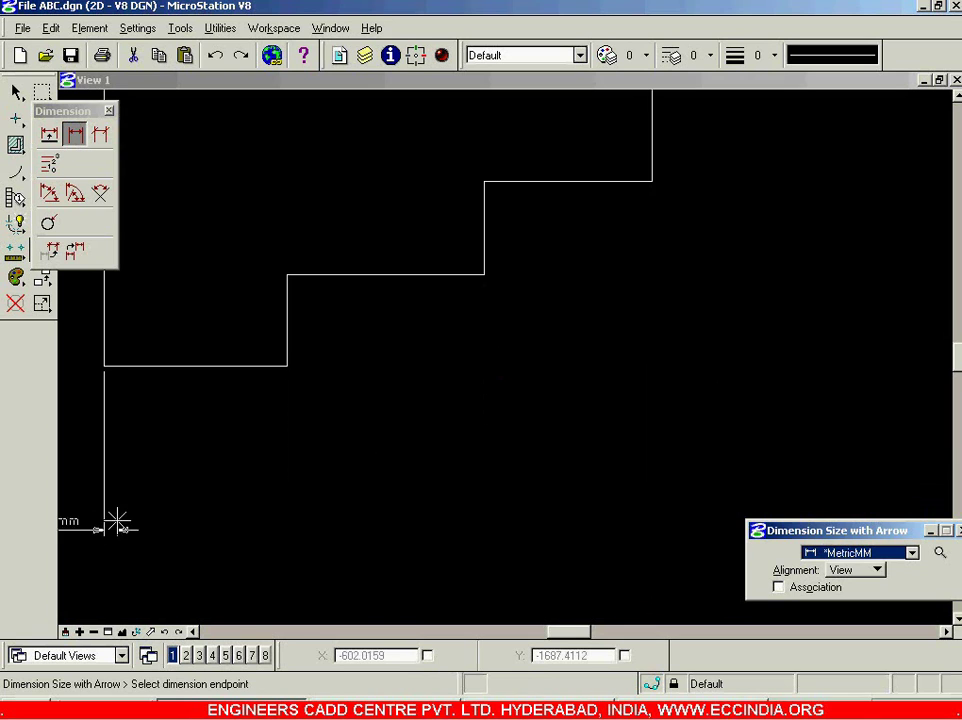
pyautogui.click(285, 370)
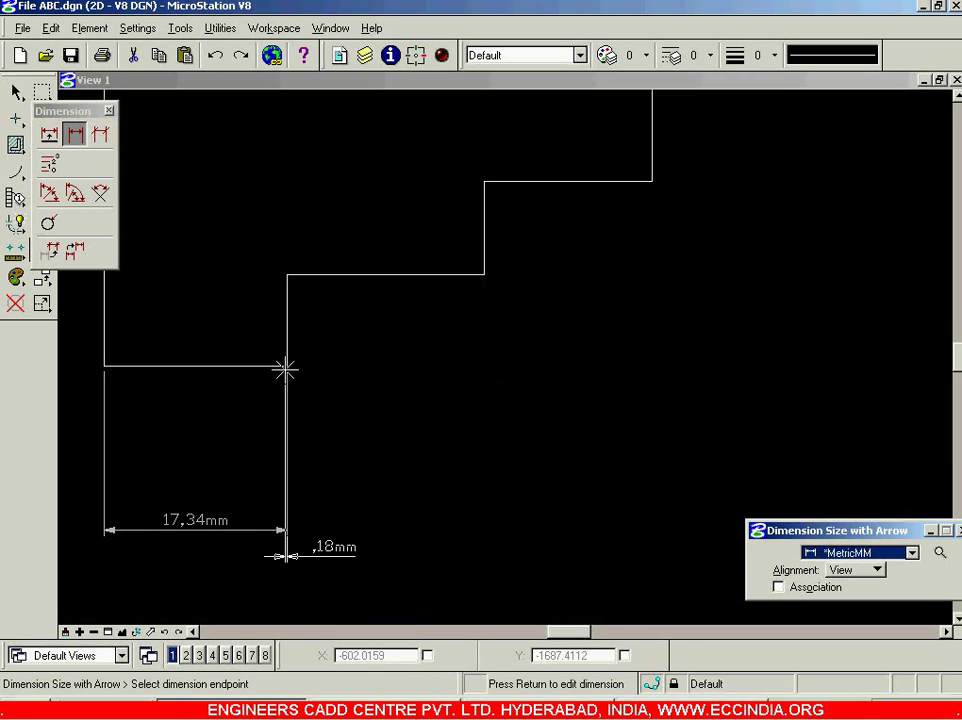
pyautogui.click(485, 276)
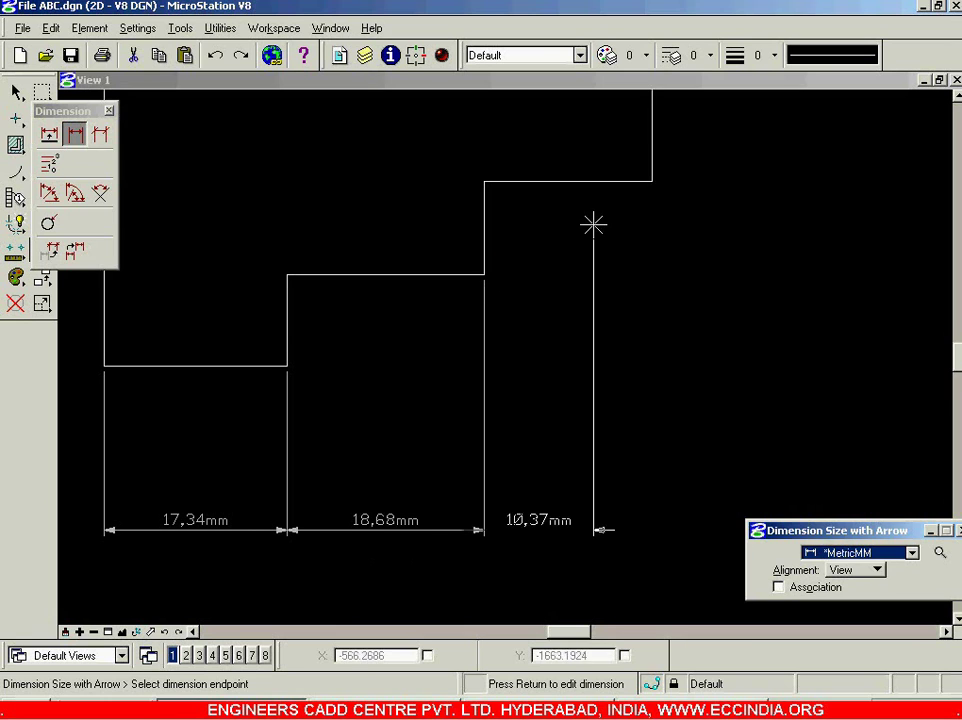
pyautogui.click(655, 181)
pyautogui.rightClick(765, 285)
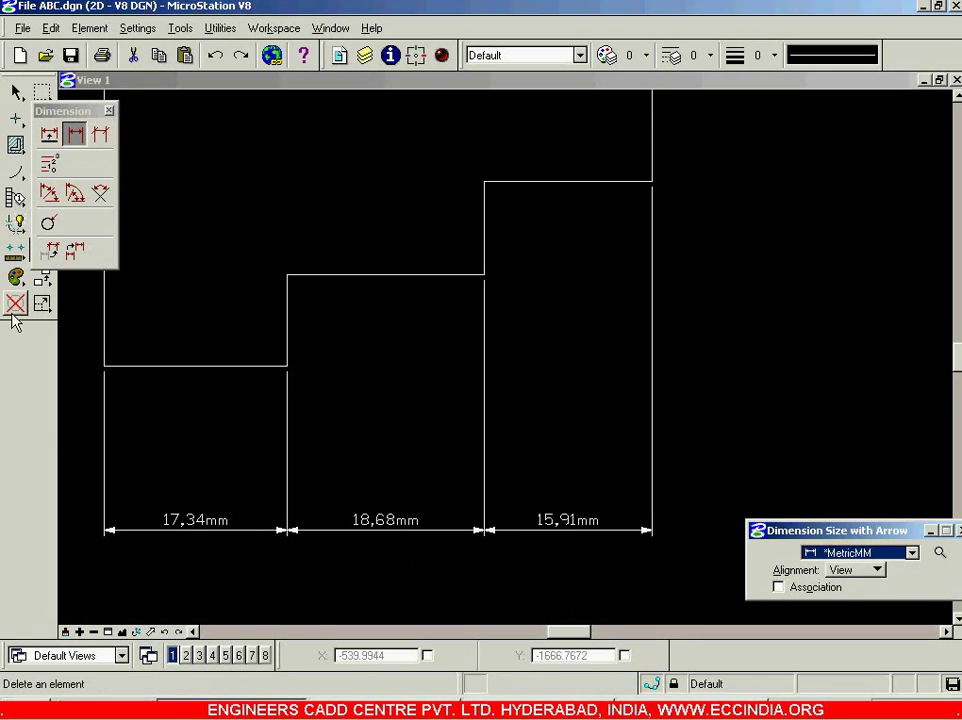
pyautogui.click(15, 303)
pyautogui.click(161, 530)
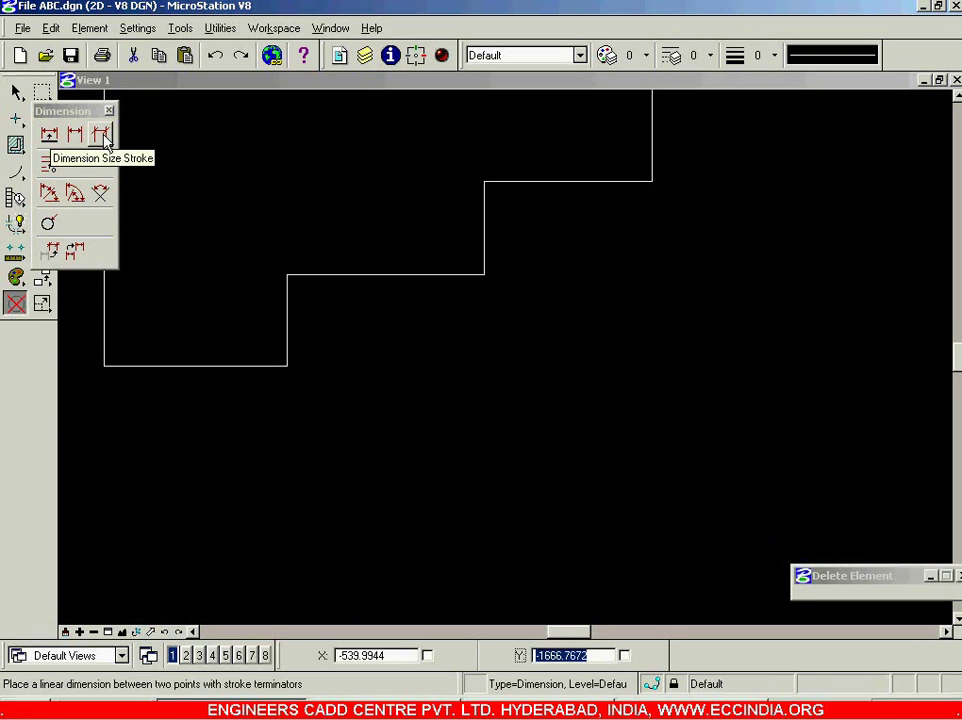
# Place a chain of Dimension Size with Stroke dimensions below the outline, from its lower-left corner across the three step corners
pyautogui.click(100, 134)
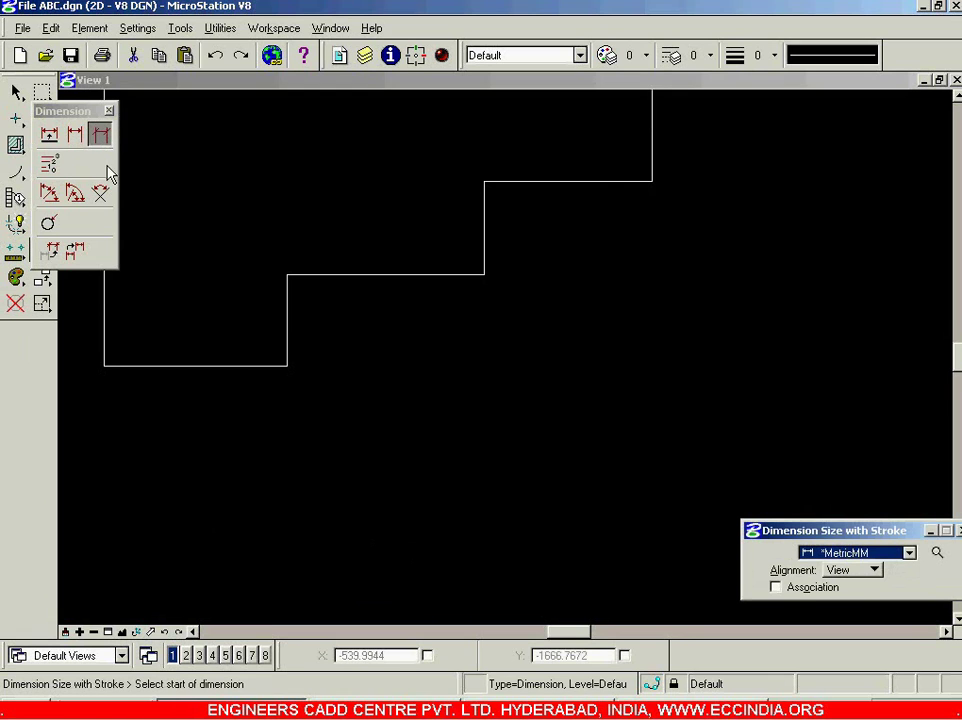
pyautogui.click(103, 367)
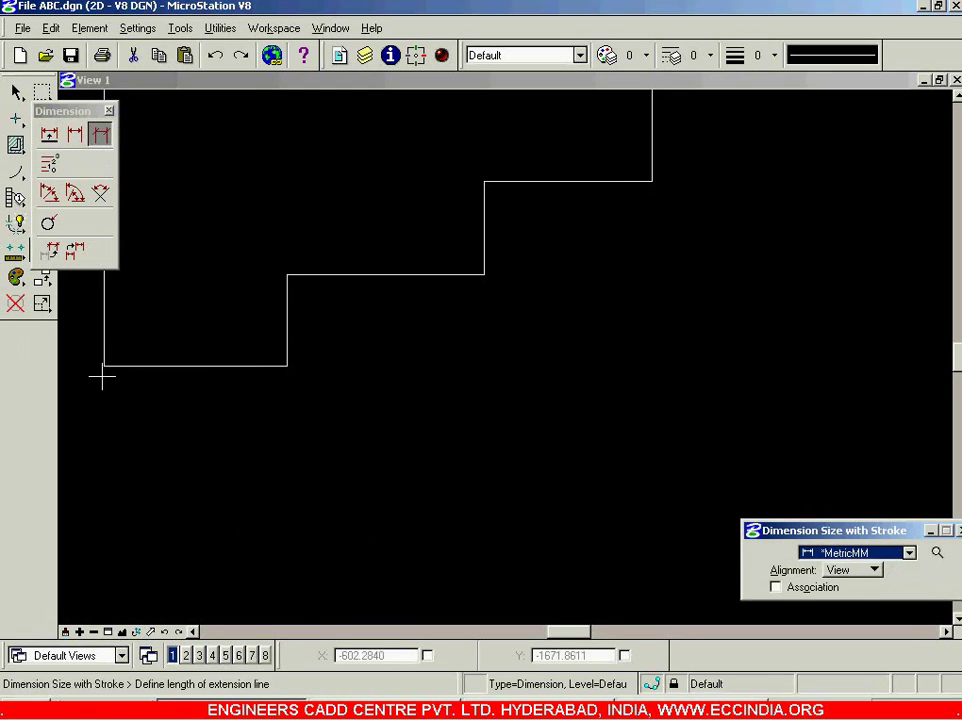
pyautogui.click(106, 468)
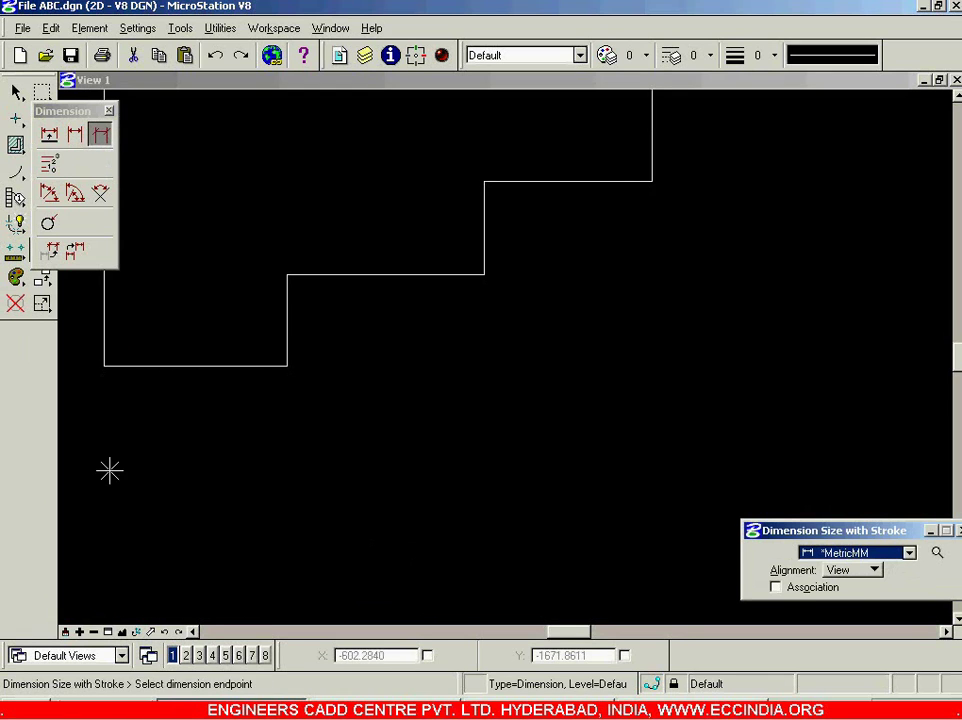
pyautogui.click(288, 367)
pyautogui.click(485, 274)
pyautogui.click(652, 181)
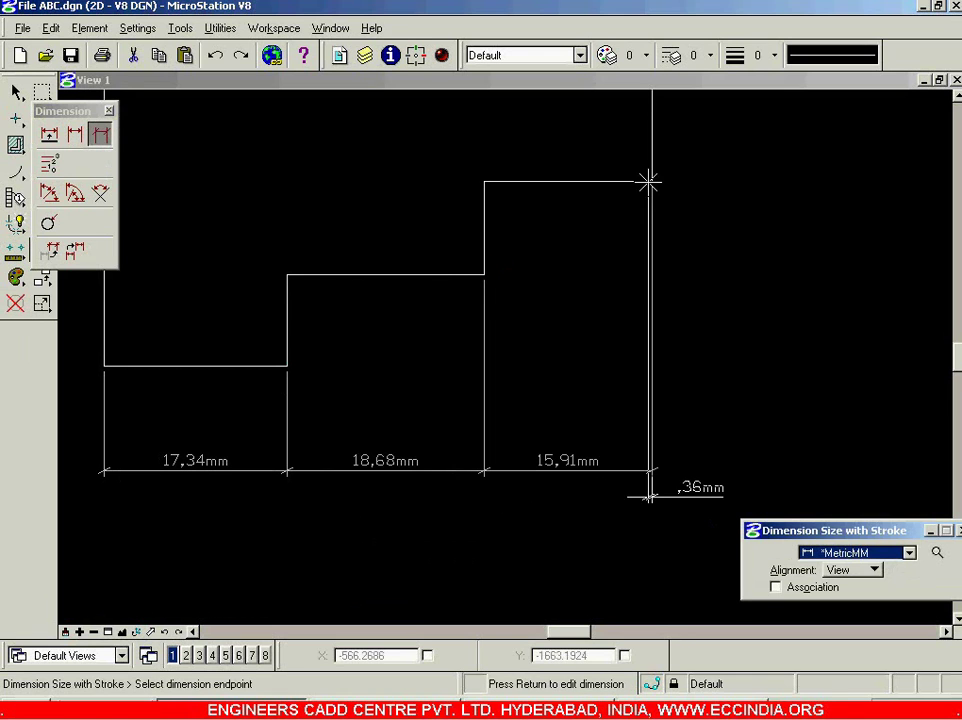
pyautogui.rightClick(684, 280)
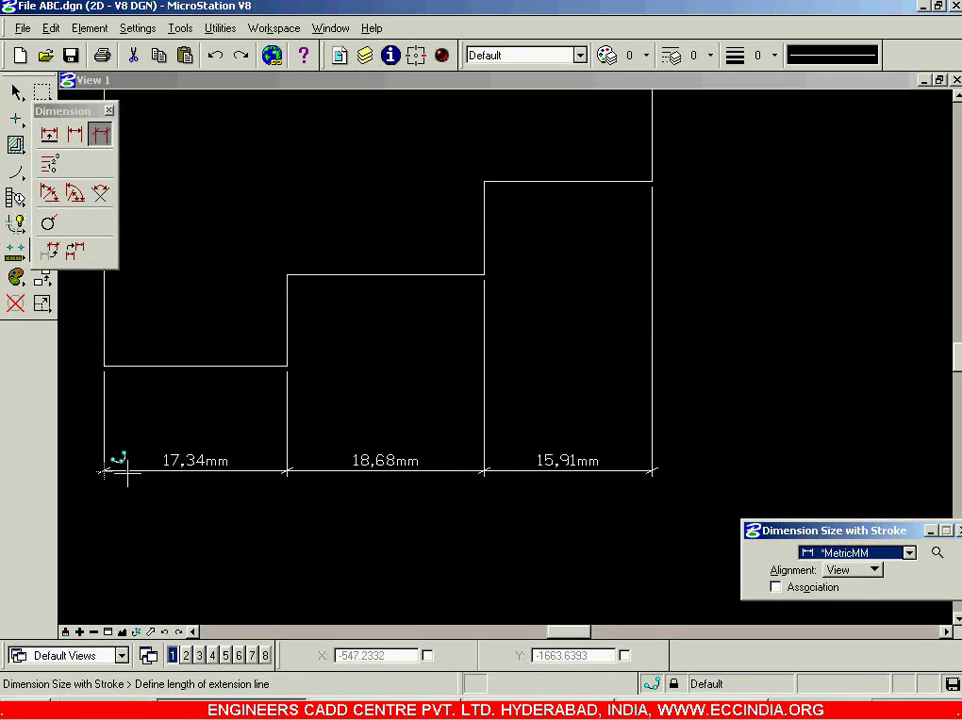
pyautogui.scroll(3, 95, 484)
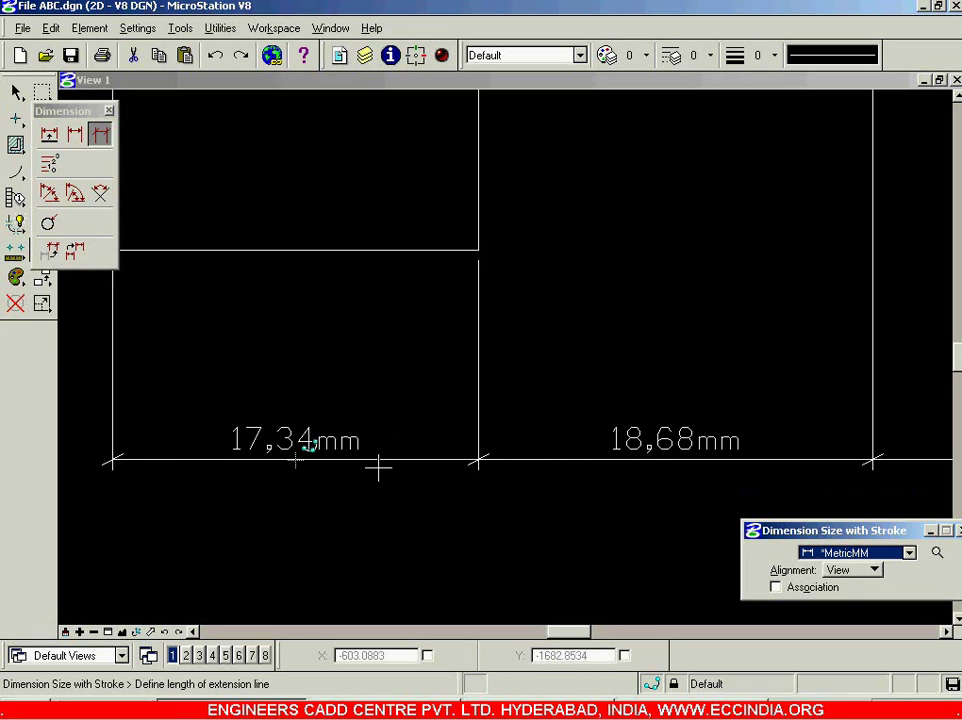
pyautogui.scroll(-3, 436, 469)
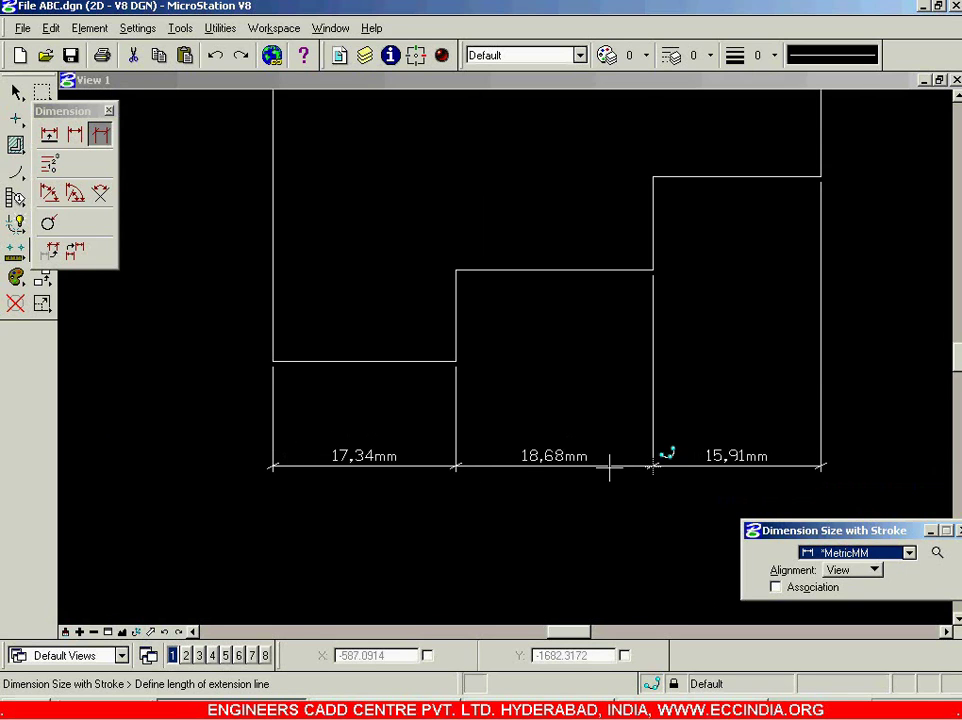
# Try placing a Dimension Ordinates dimension with its origin at the outline's upper-left corner and the ordinate direction towards the left
pyautogui.scroll(-2, 700, 444)
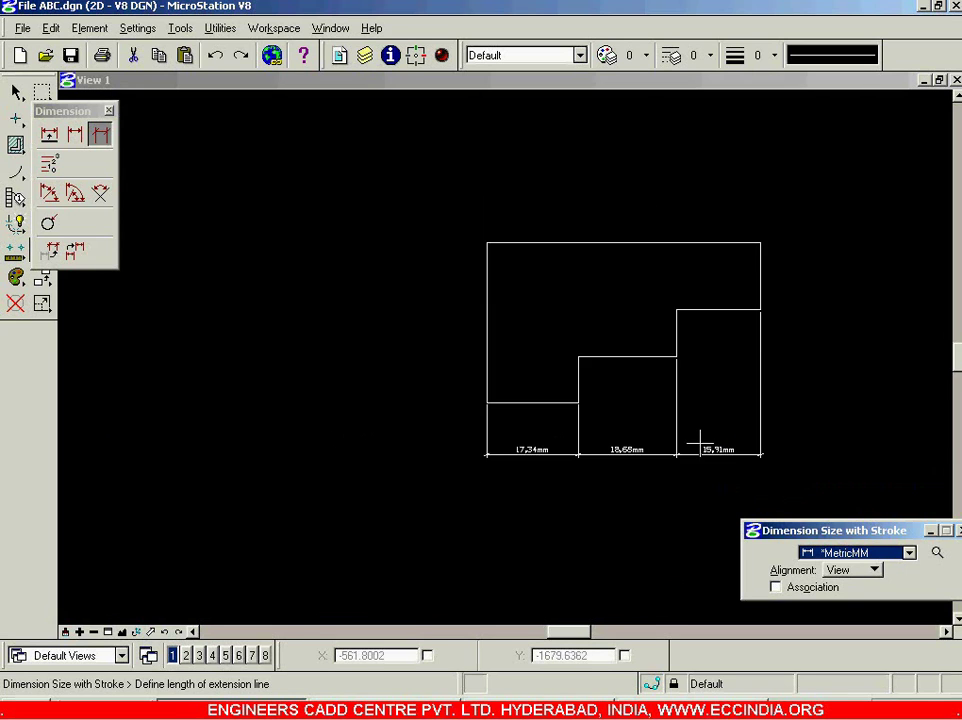
pyautogui.scroll(-1, 700, 444)
pyautogui.scroll(1, 708, 430)
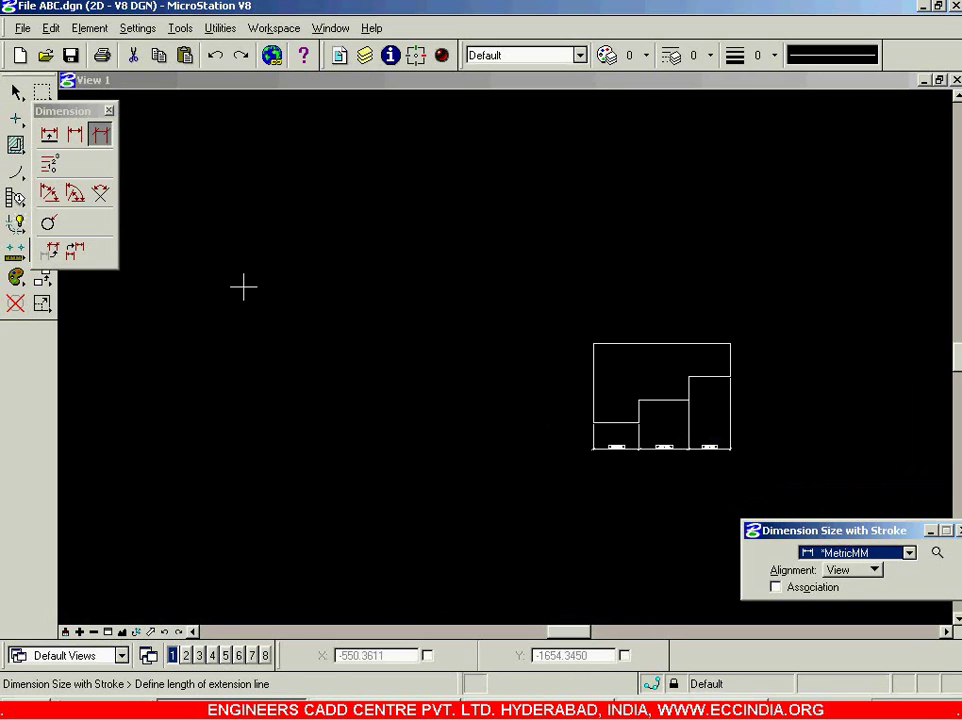
pyautogui.click(48, 166)
pyautogui.moveTo(71, 124); pyautogui.dragTo(249, 172)
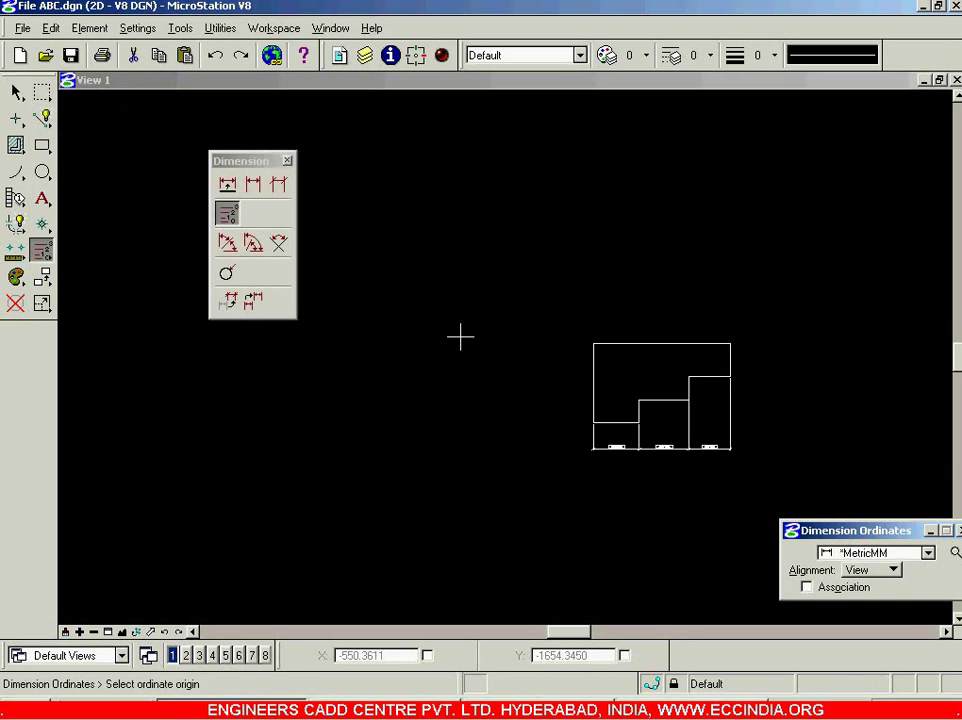
pyautogui.click(592, 343)
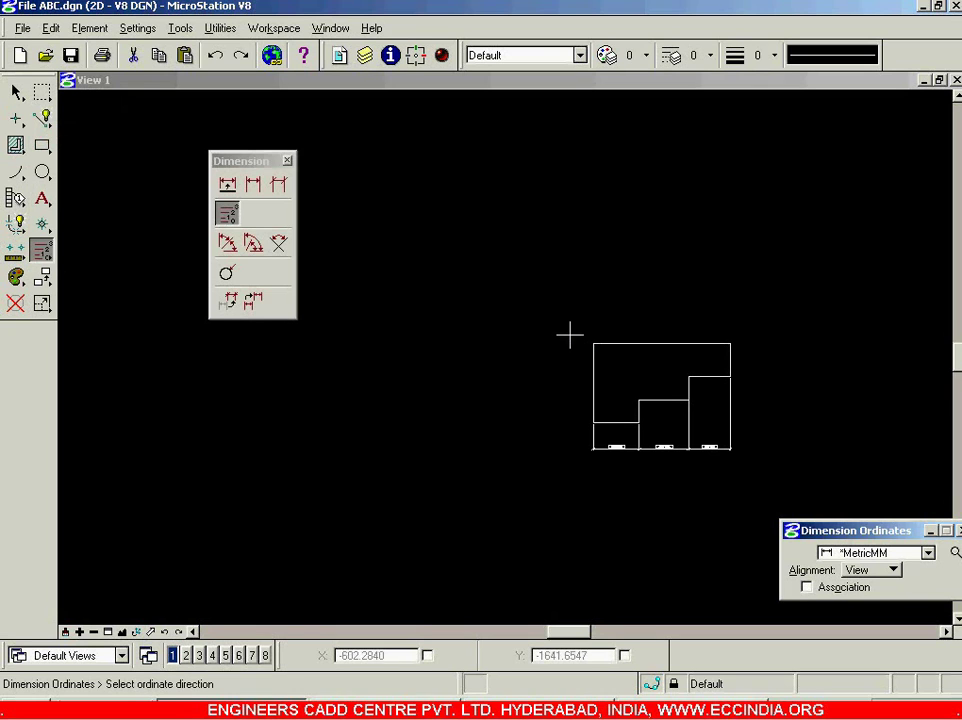
pyautogui.click(527, 358)
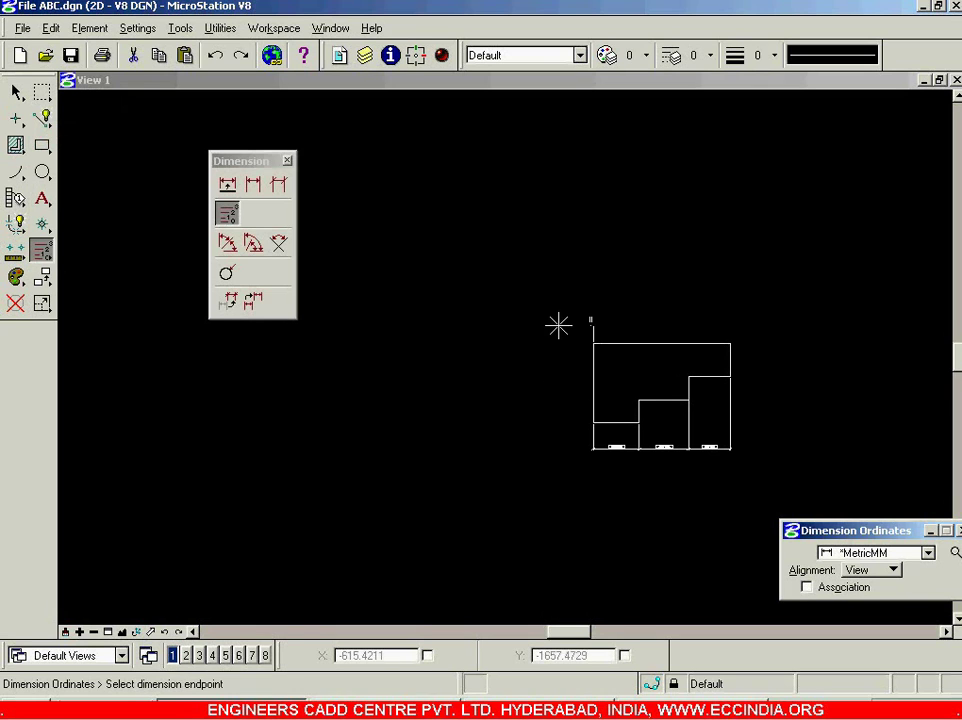
pyautogui.scroll(3, 575, 297)
pyautogui.scroll(3, 570, 300)
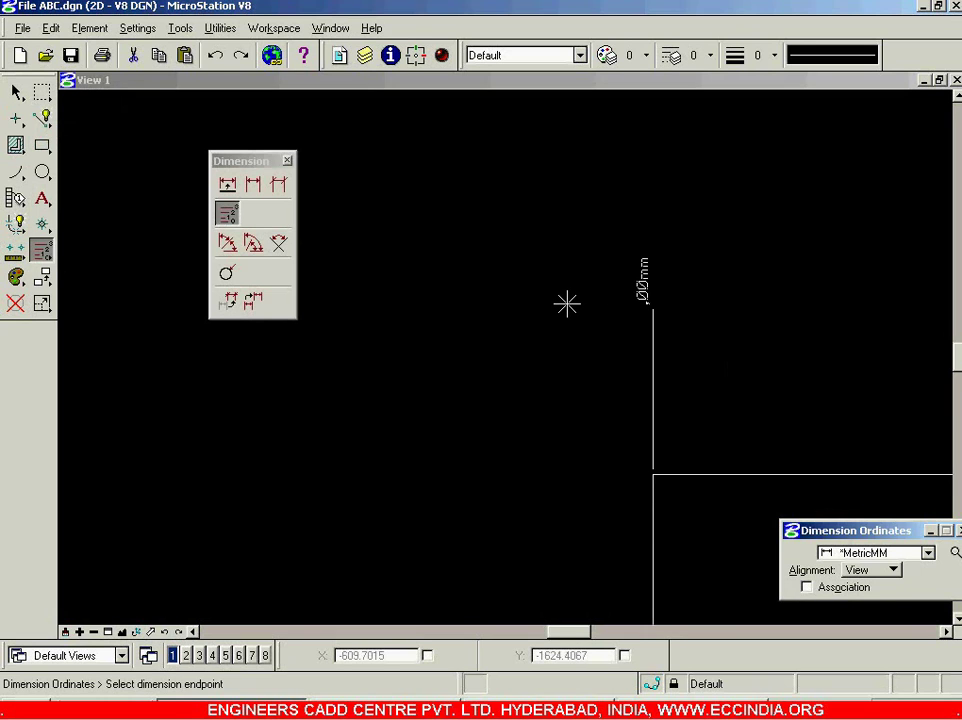
pyautogui.scroll(3, 567, 303)
pyautogui.scroll(-3, 562, 321)
pyautogui.scroll(-2, 562, 321)
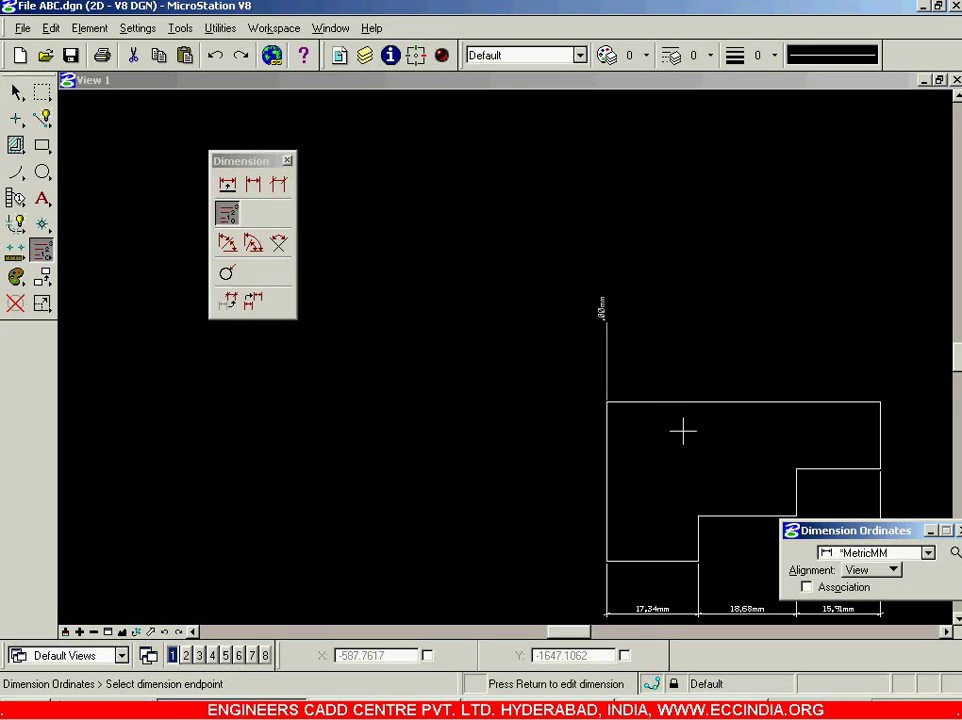
# Draw a horizontal SmartLine segment about 52 mm long in the empty area left of the stepped outline
pyautogui.scroll(-5, 683, 431)
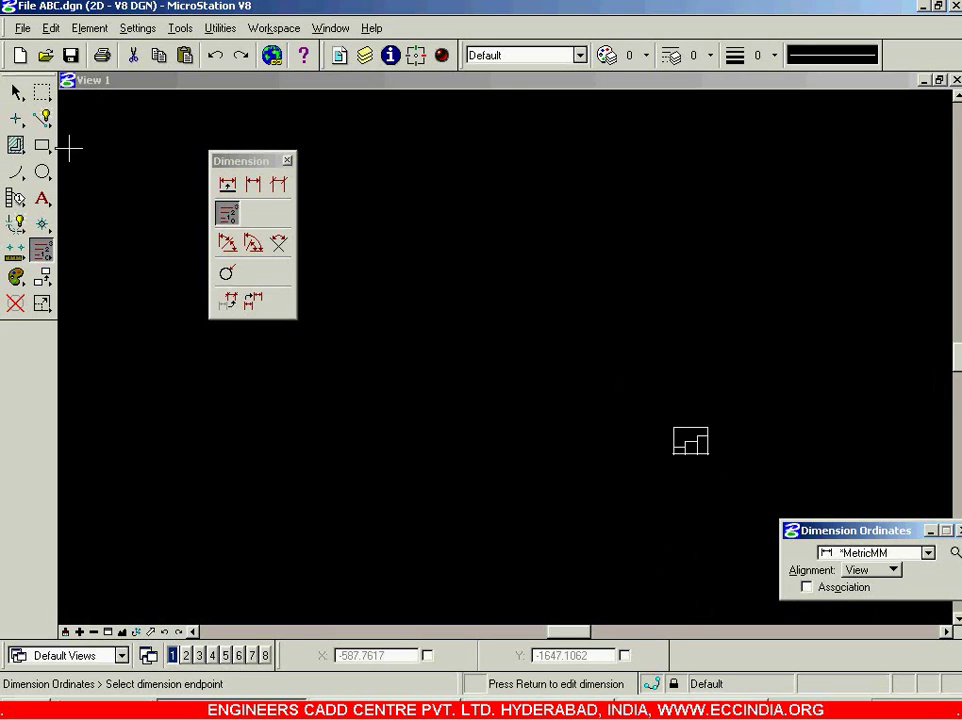
pyautogui.click(41, 119)
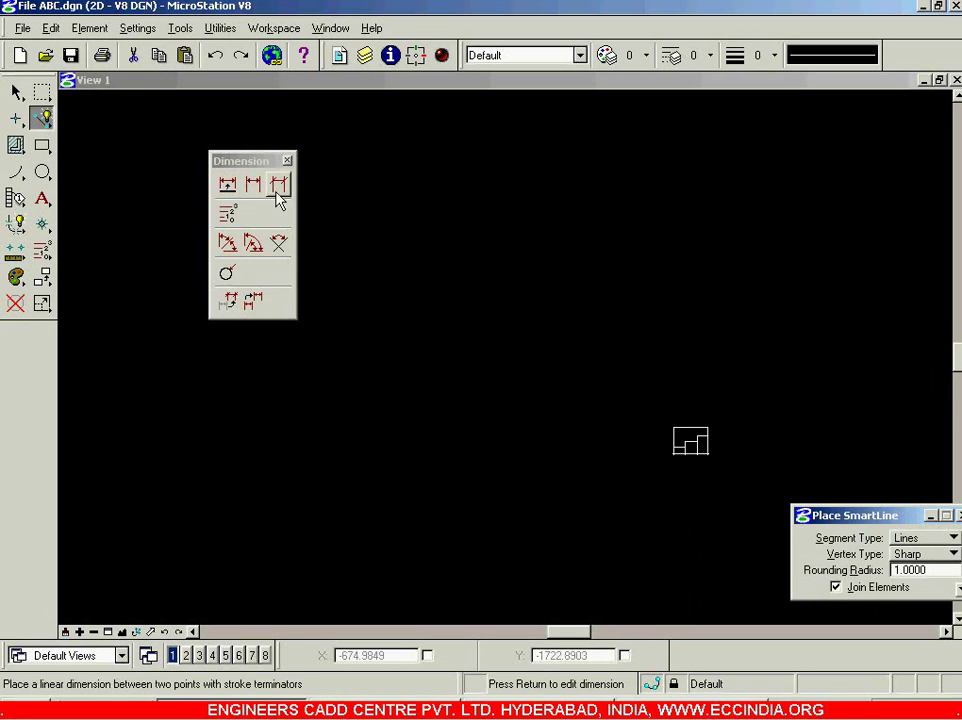
pyautogui.moveTo(251, 162); pyautogui.dragTo(173, 140)
pyautogui.click(271, 430)
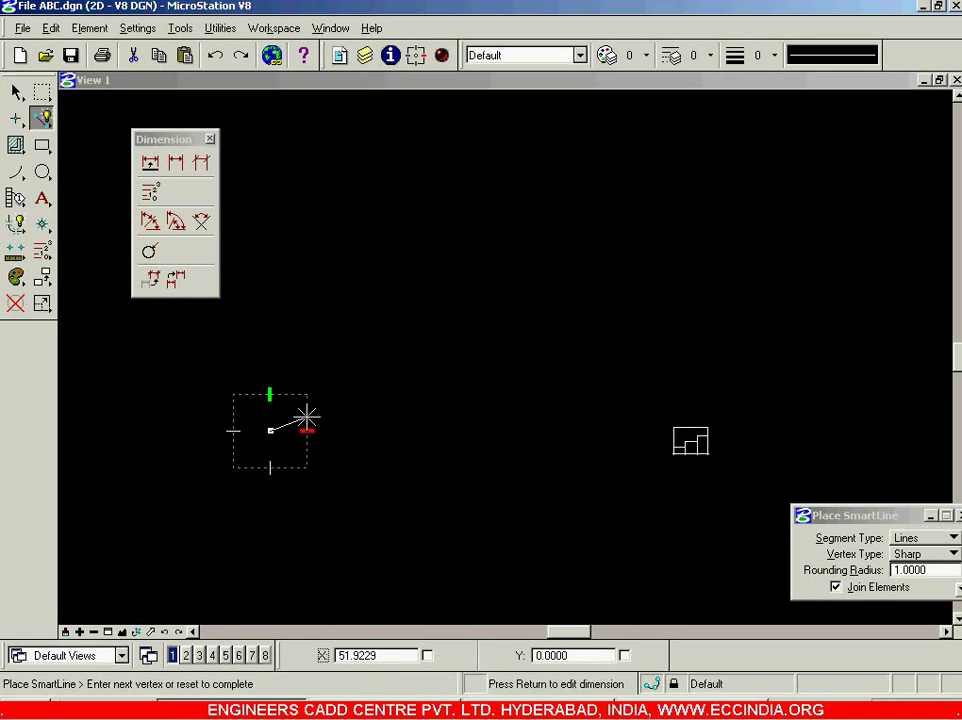
pyautogui.click(307, 430)
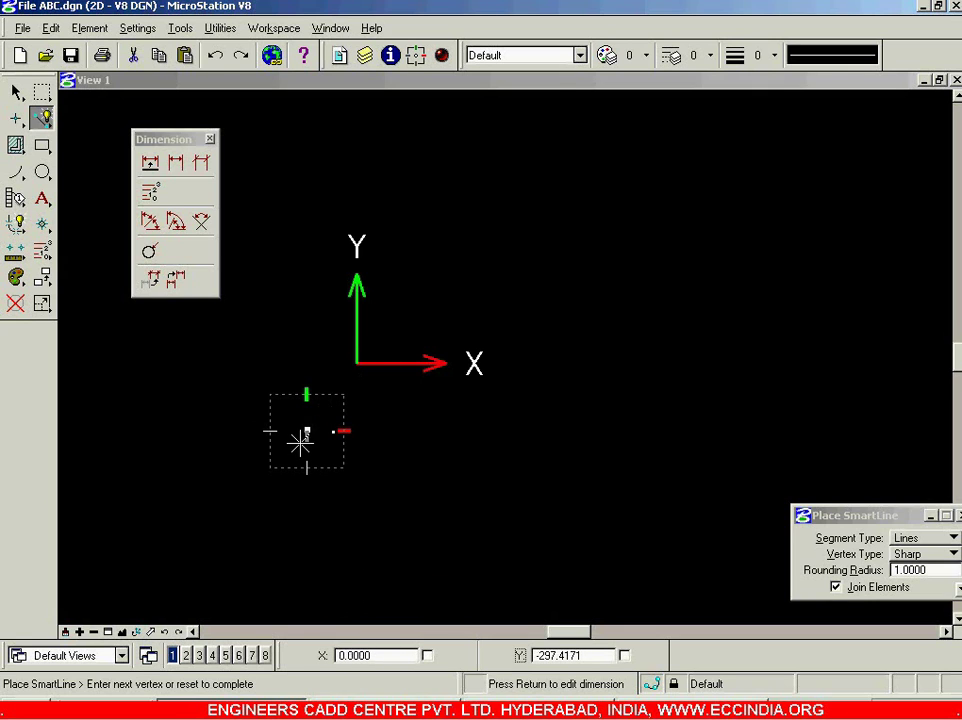
pyautogui.scroll(3, 289, 432)
pyautogui.scroll(8, 289, 432)
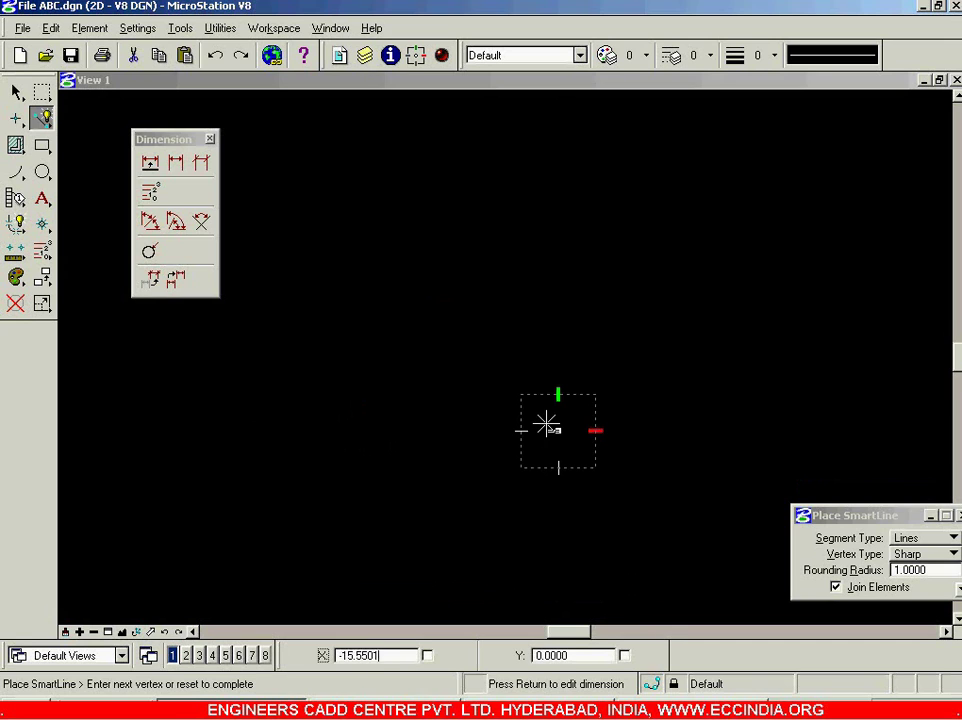
pyautogui.scroll(-4, 560, 438)
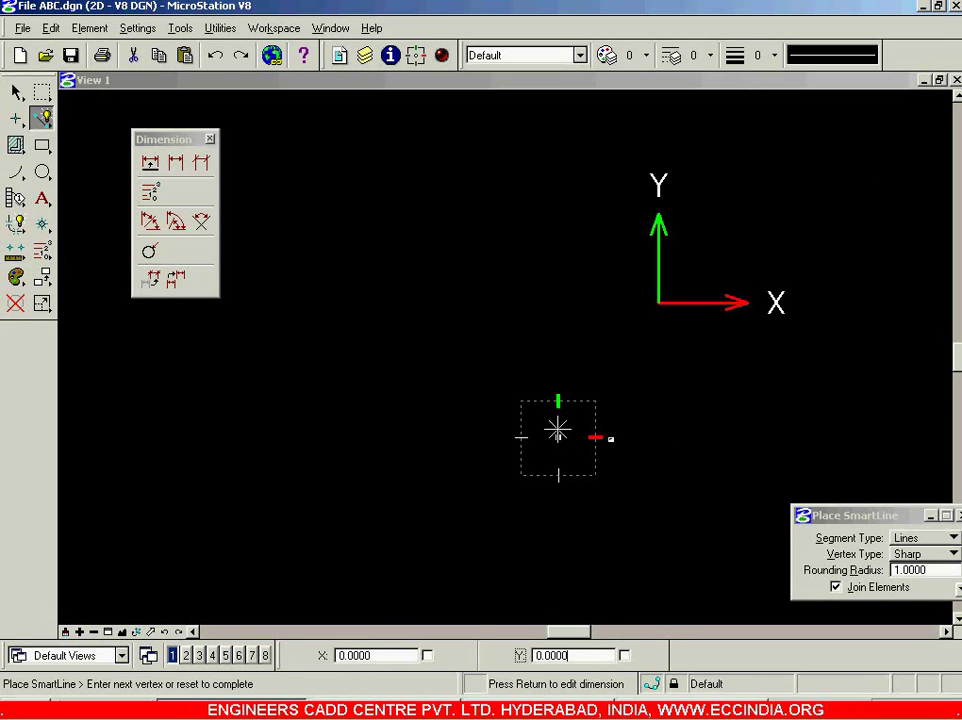
pyautogui.rightClick(605, 472)
pyautogui.moveTo(586, 483); pyautogui.dragTo(625, 451, button='middle')
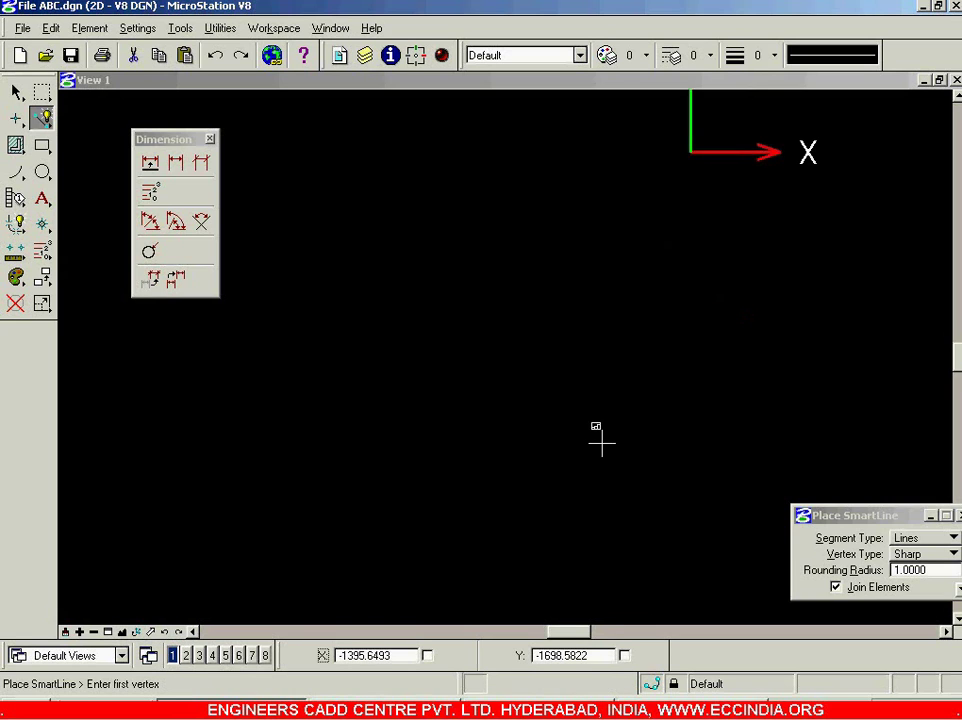
# Start the Dimension Angle Size tool for an angular dimension
pyautogui.scroll(5, 595, 427)
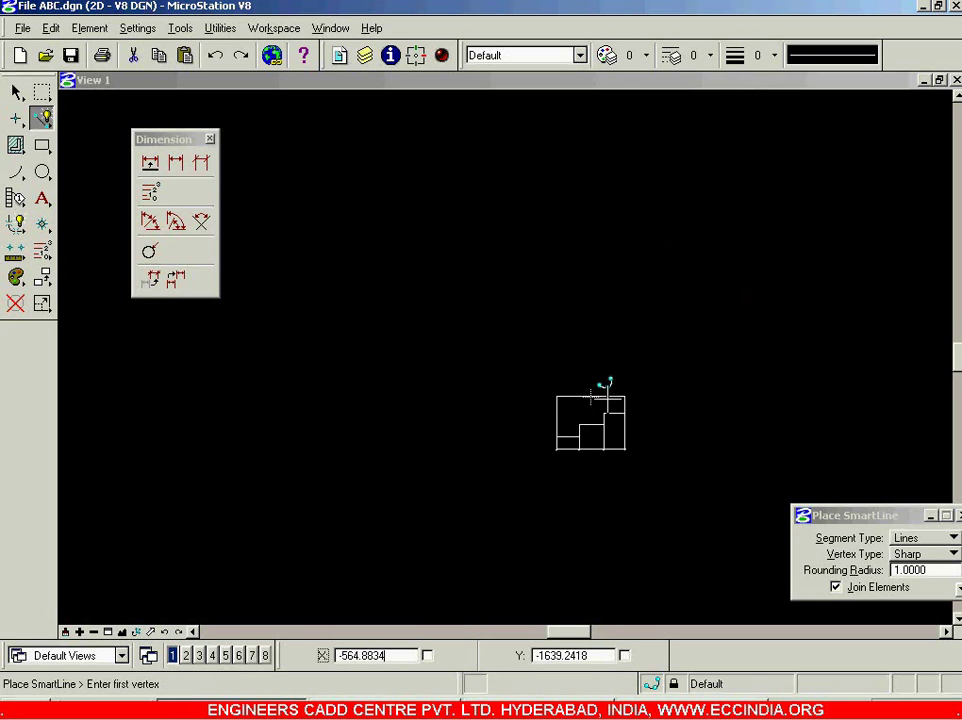
pyautogui.click(150, 222)
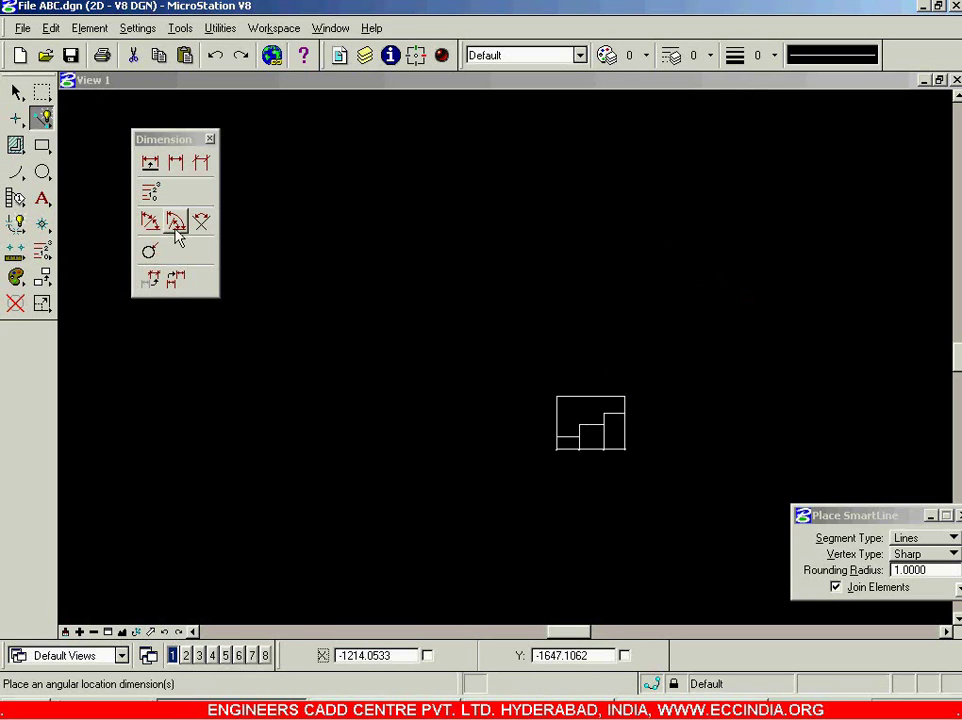